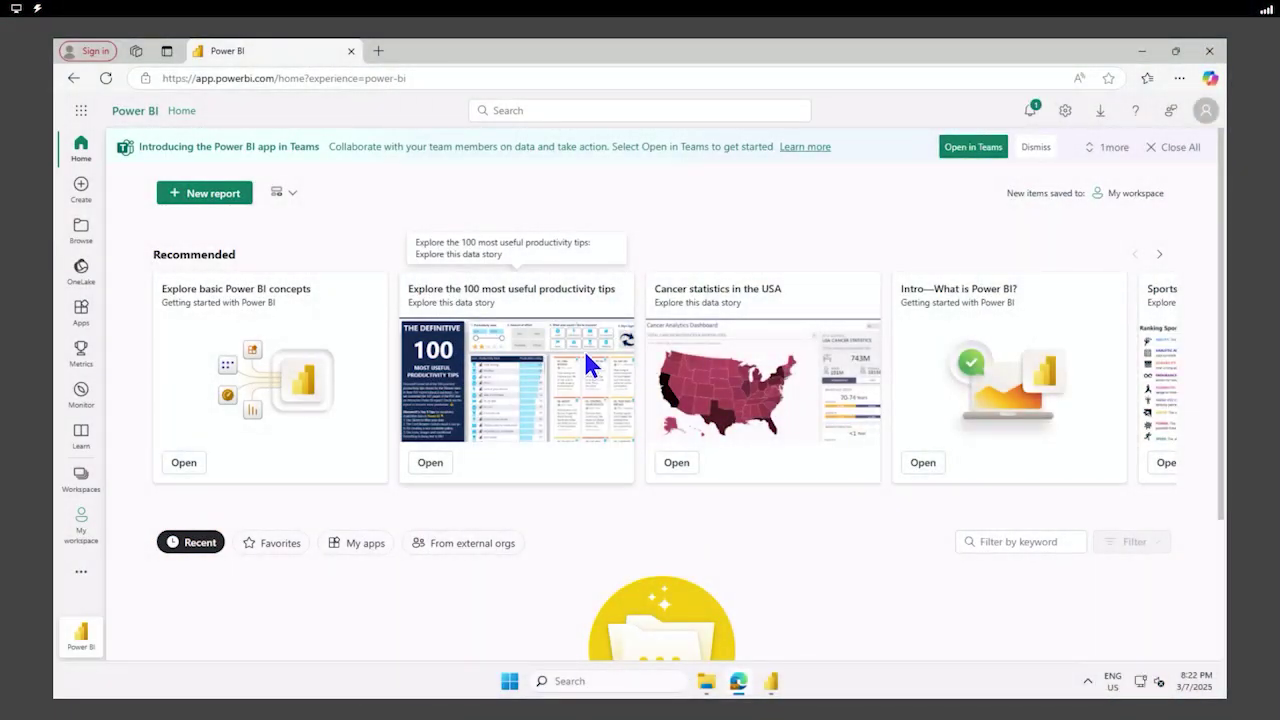
- Open the still-empty My workspace in Power BI service, then bring Power BI Desktop forward
click(1036, 147)
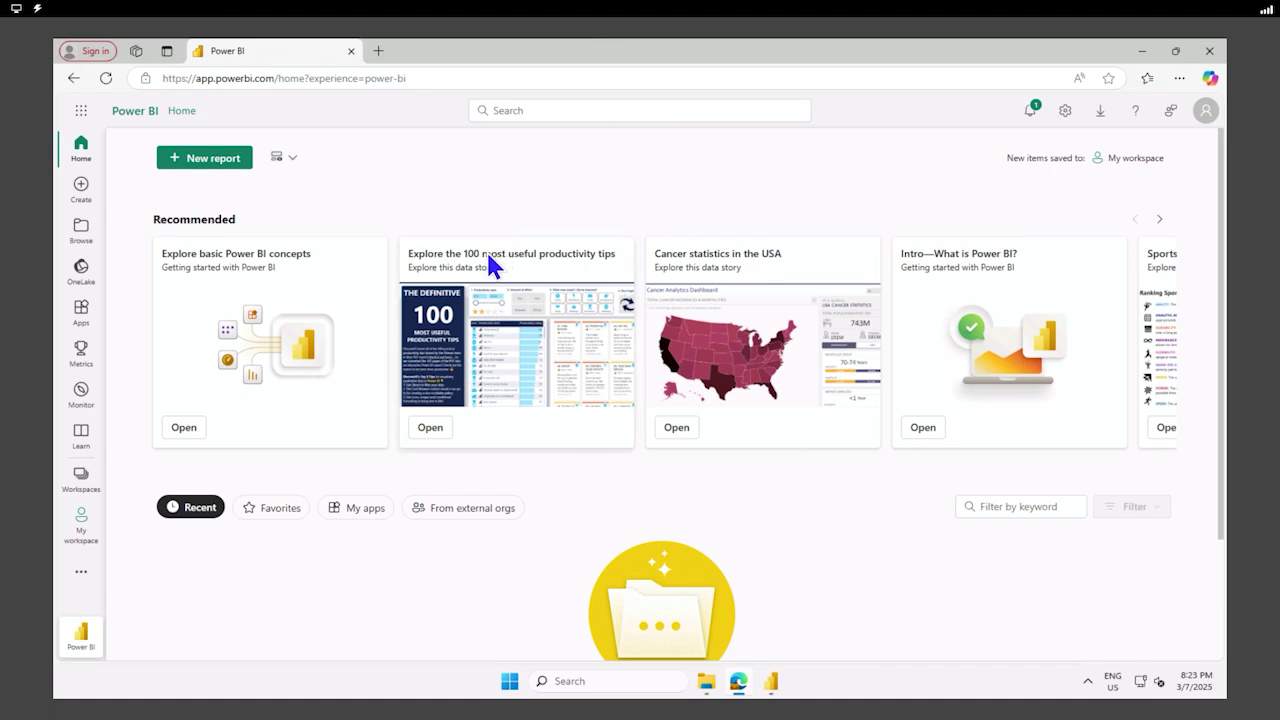
click(81, 527)
click(811, 492)
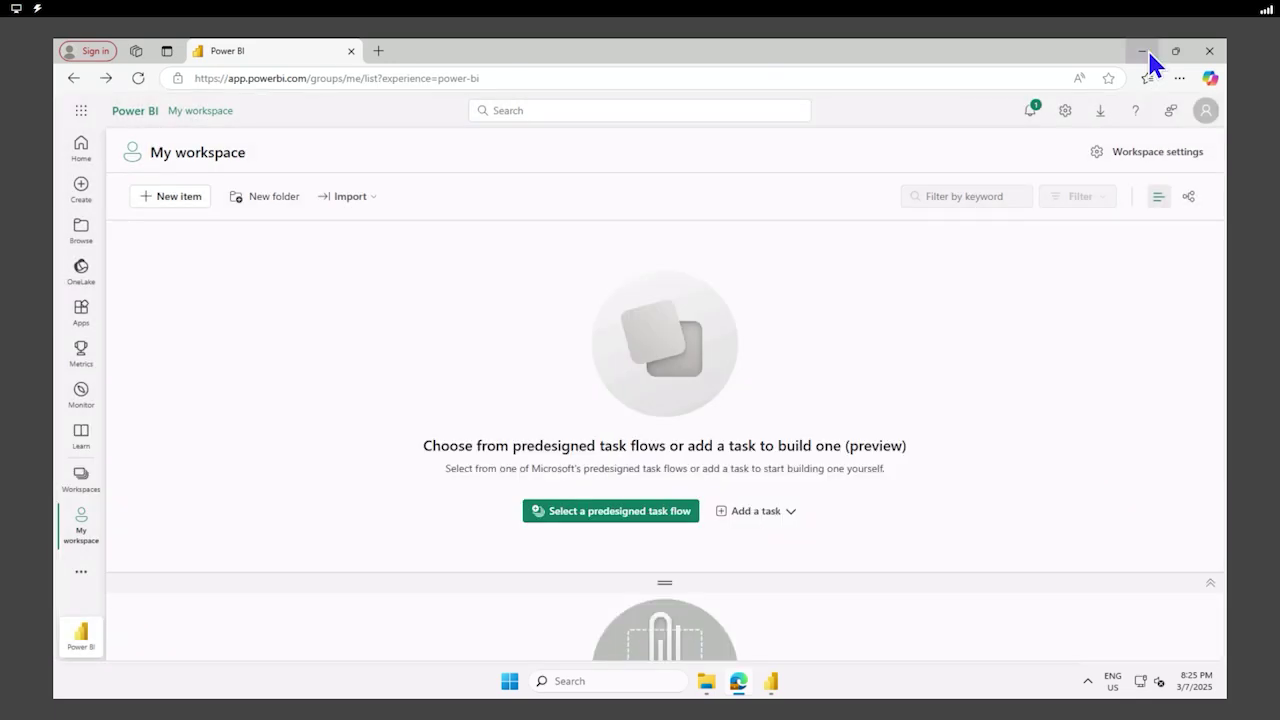
click(1143, 52)
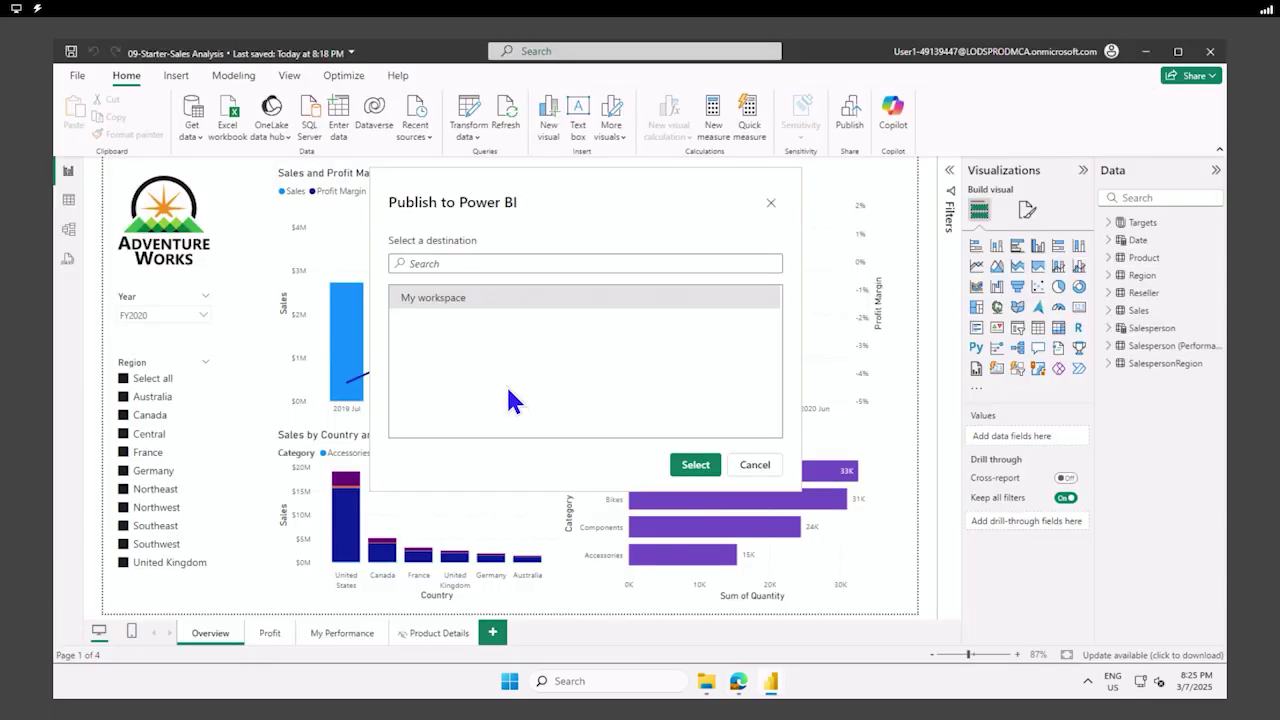
- Save the 09-Starter-Sales Analysis report and publish it to My workspace, then return to the browser
click(771, 204)
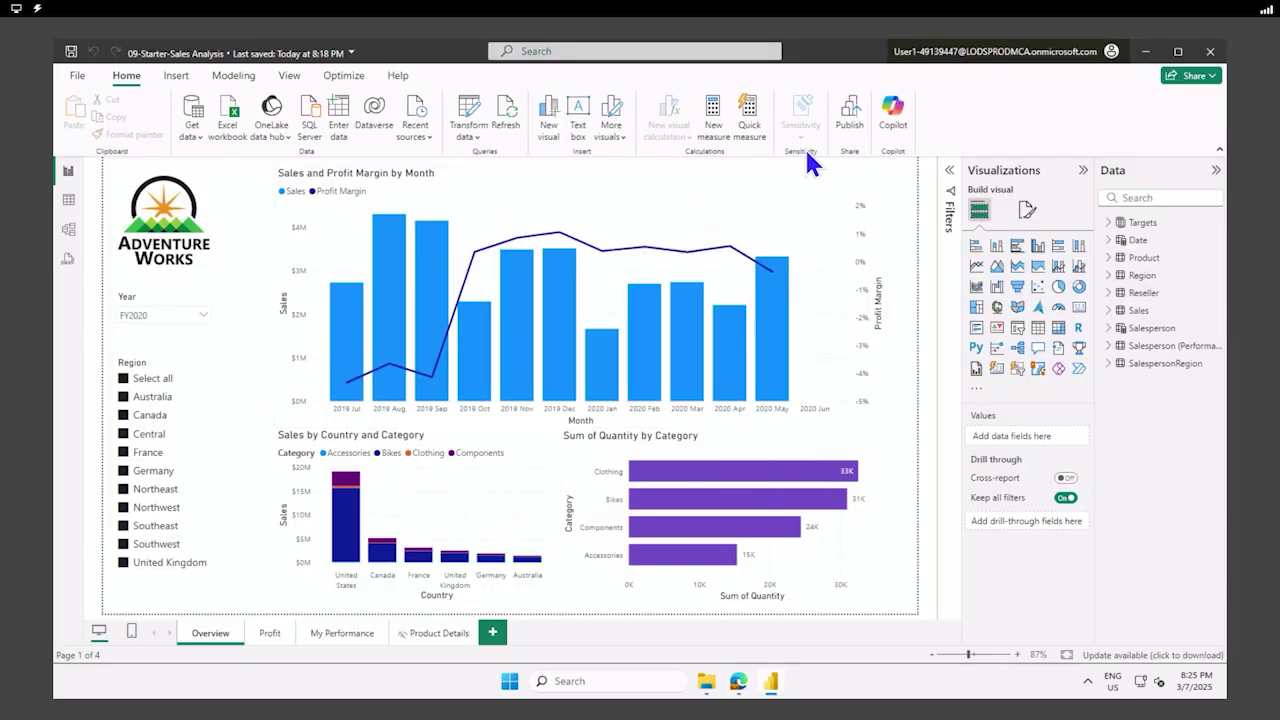
click(847, 115)
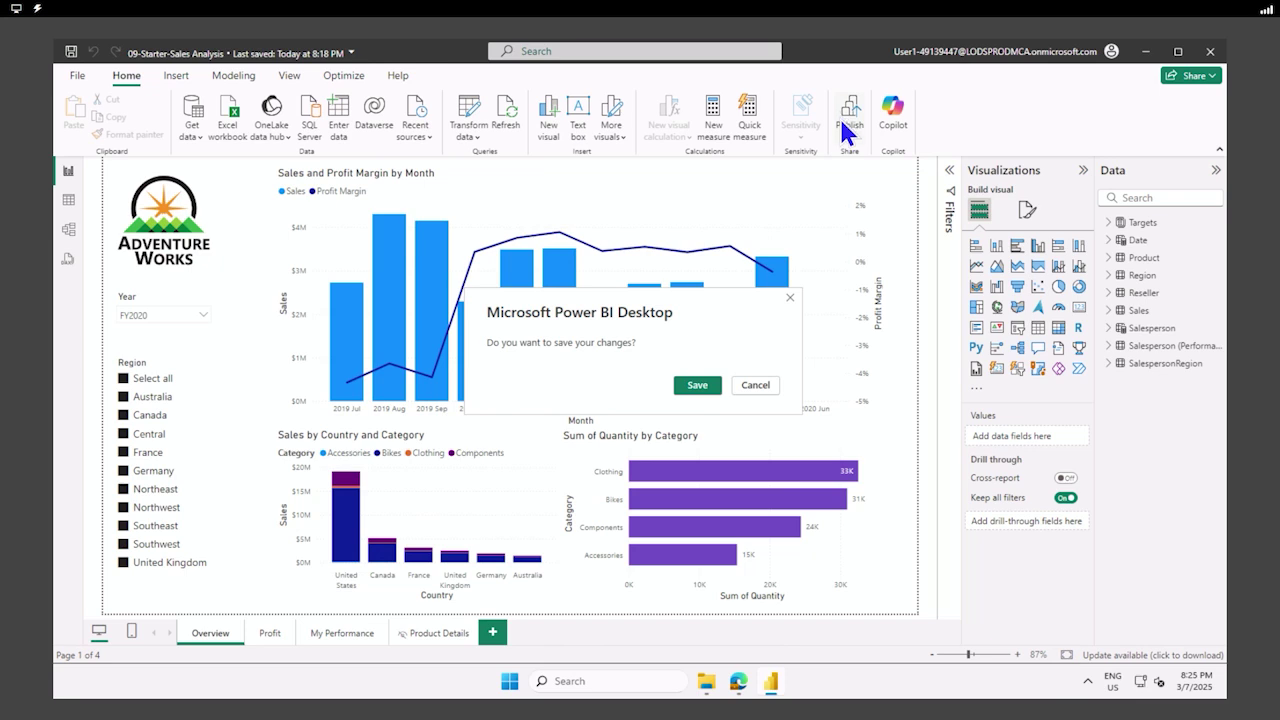
click(697, 385)
click(525, 322)
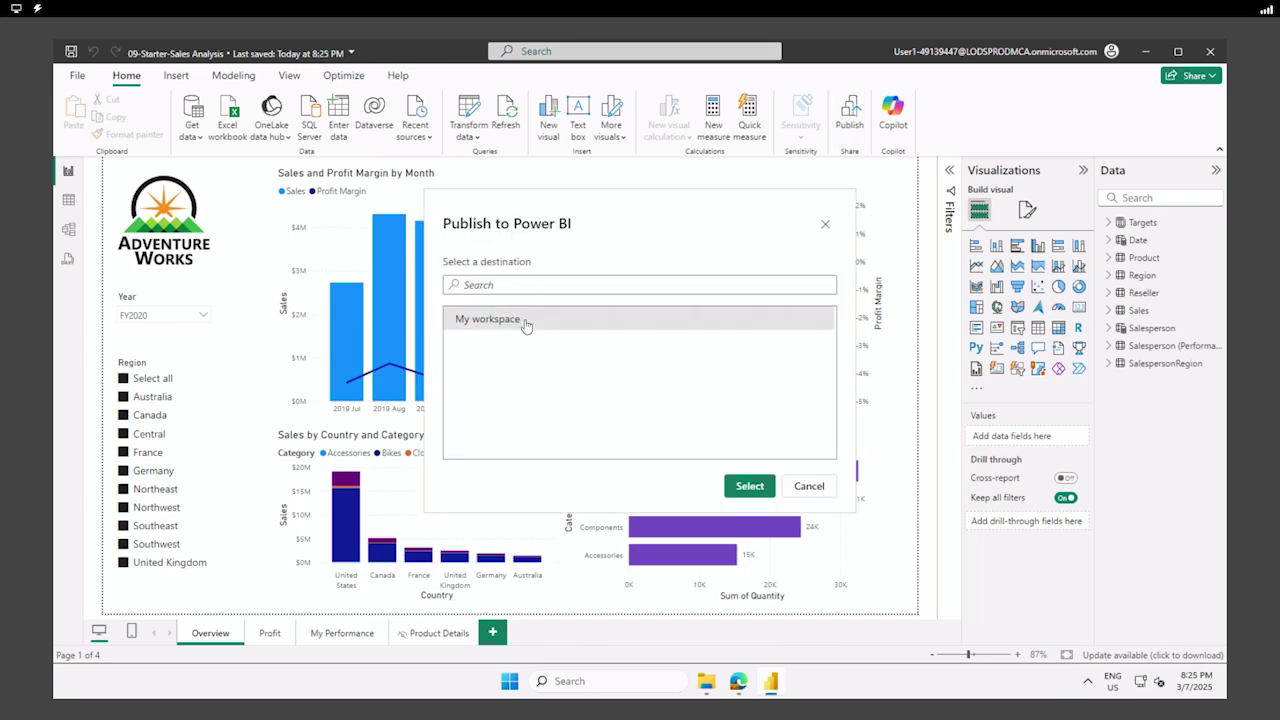
click(750, 486)
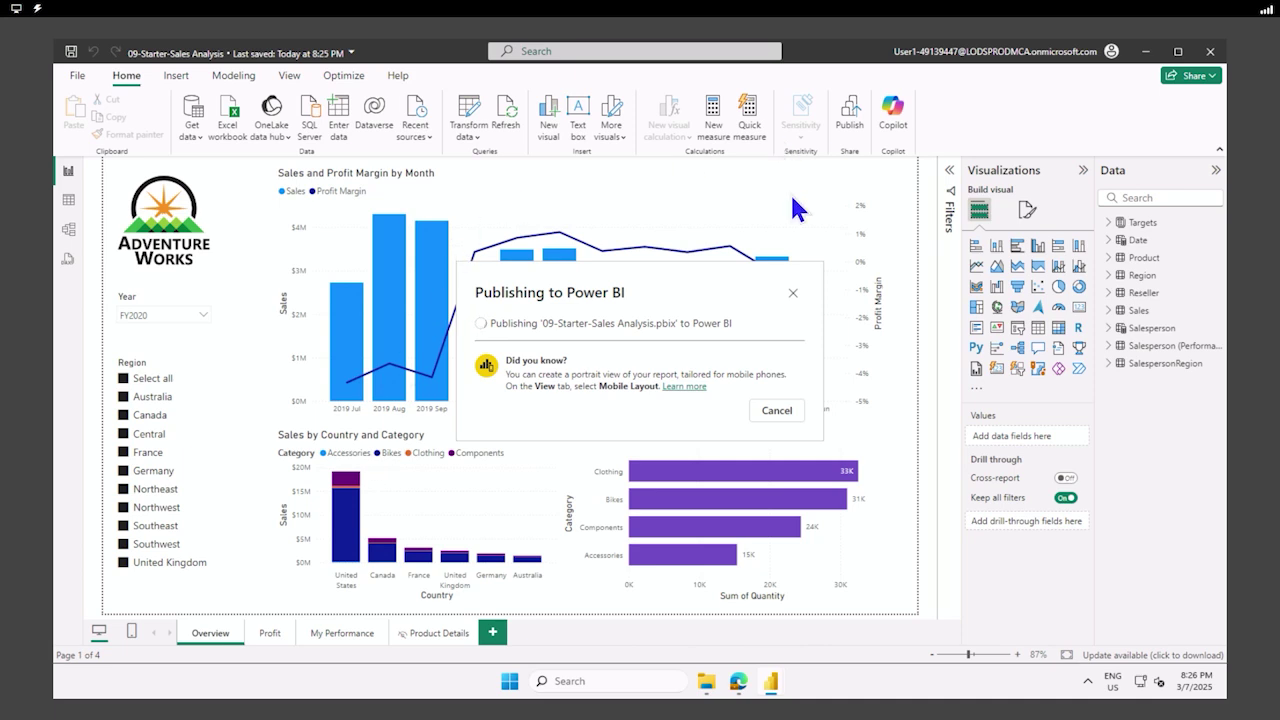
click(777, 452)
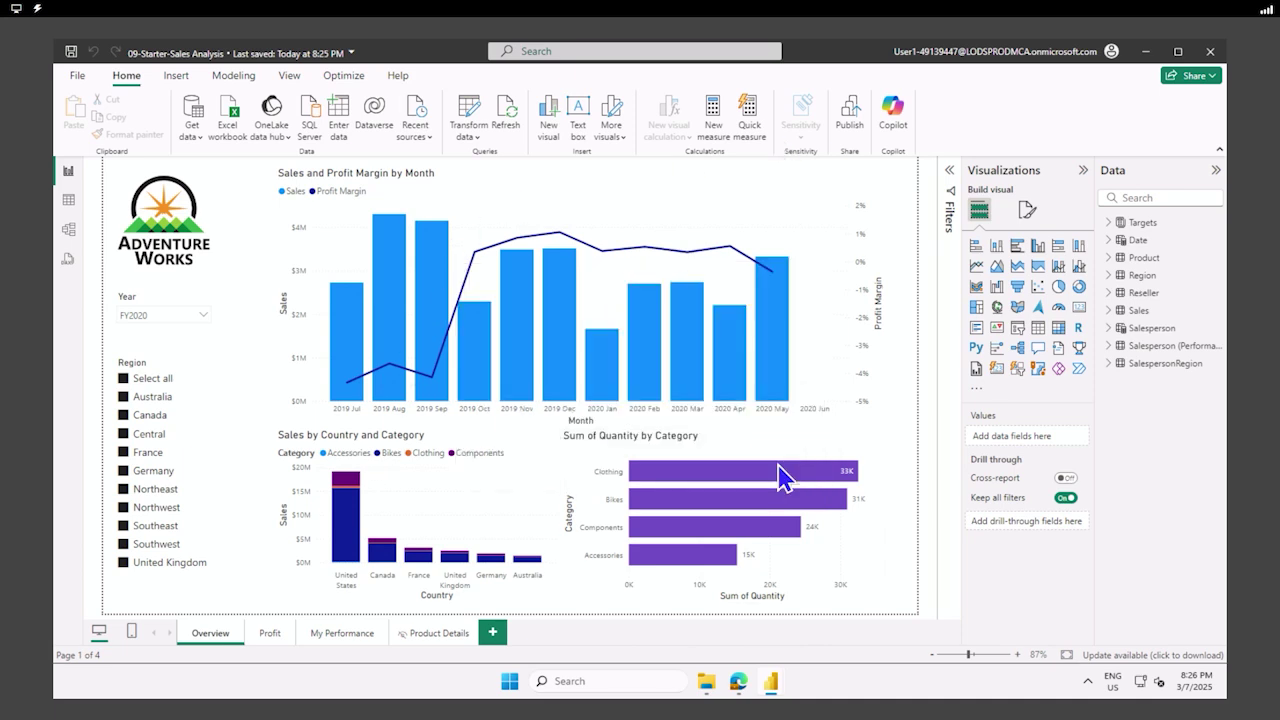
click(738, 681)
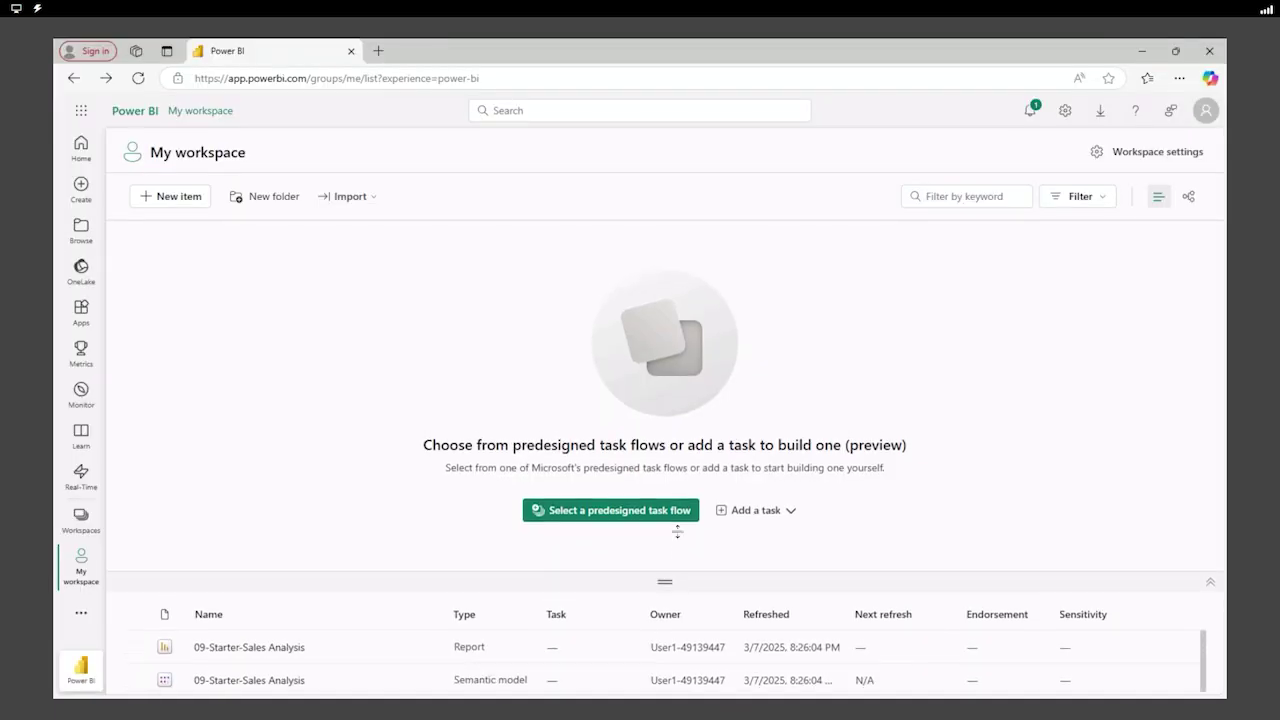
- Open the published 09-Starter-Sales Analysis report and start pinning its Sum of Quantity chart
scroll(706, 294, down, 1)
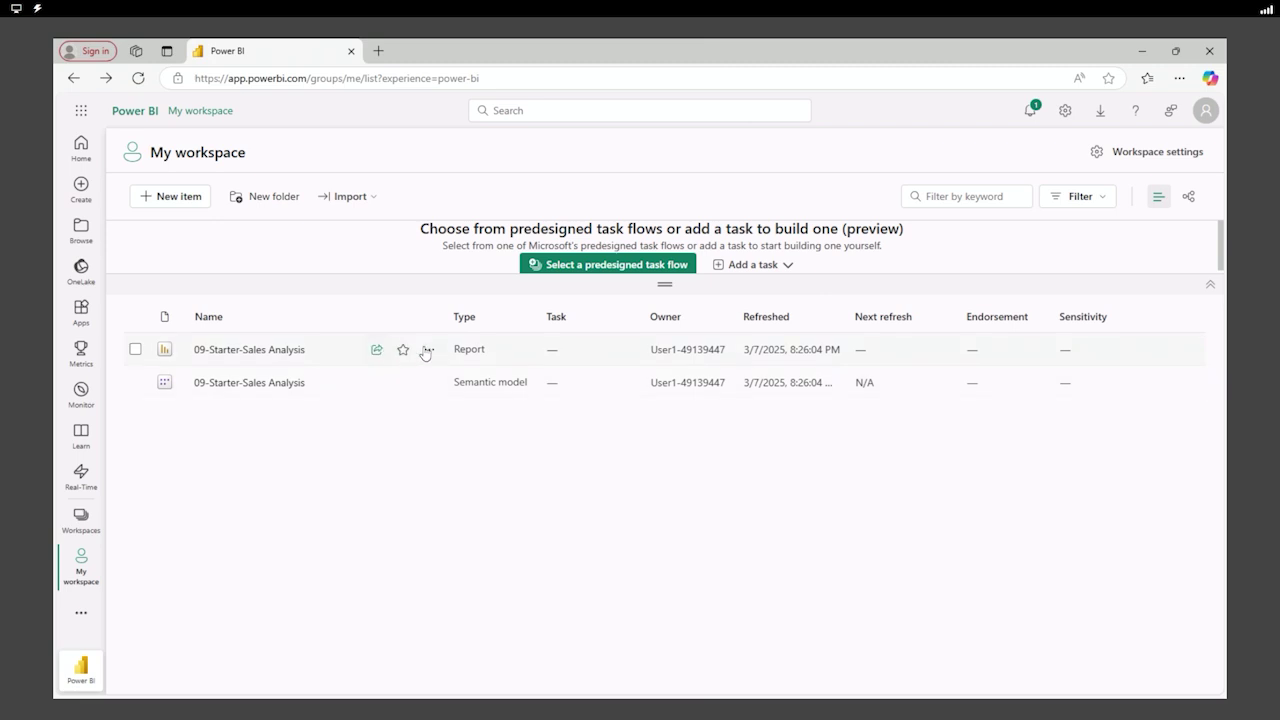
click(266, 350)
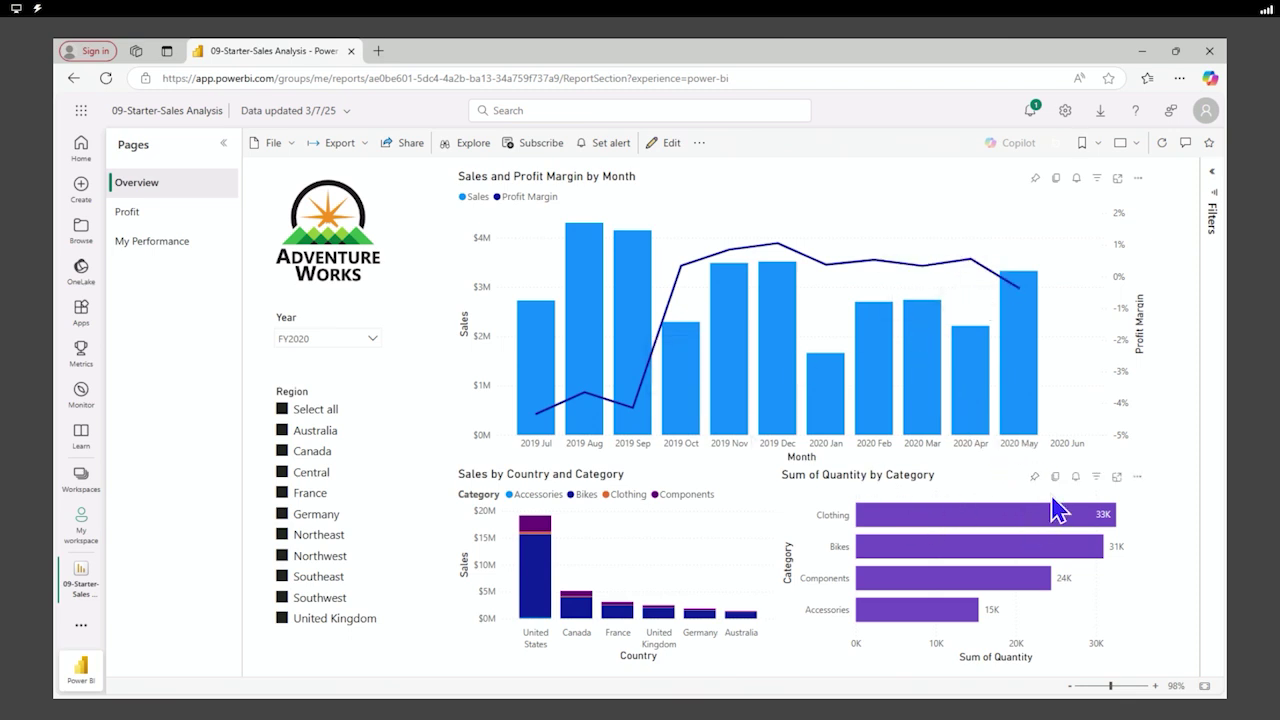
click(1035, 478)
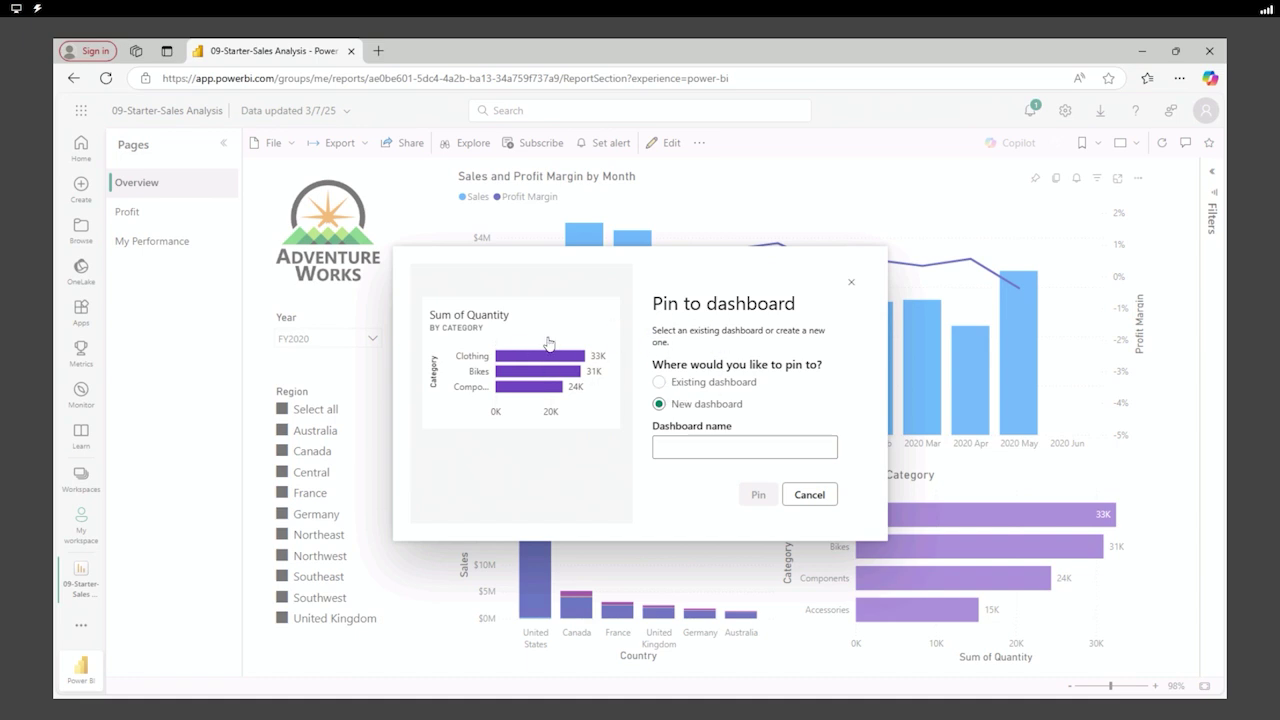
- Pin the Sum of Quantity chart to a new dashboard named demoDash
click(716, 445)
text(demoDash)
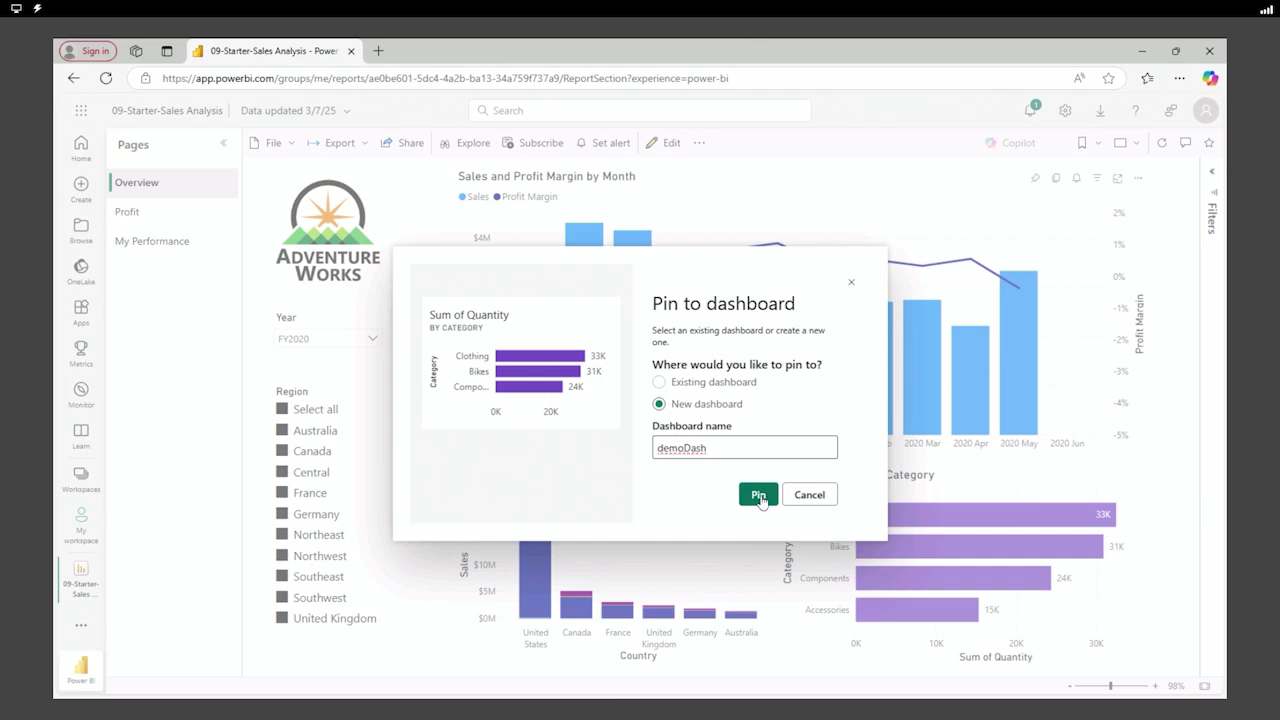
click(758, 497)
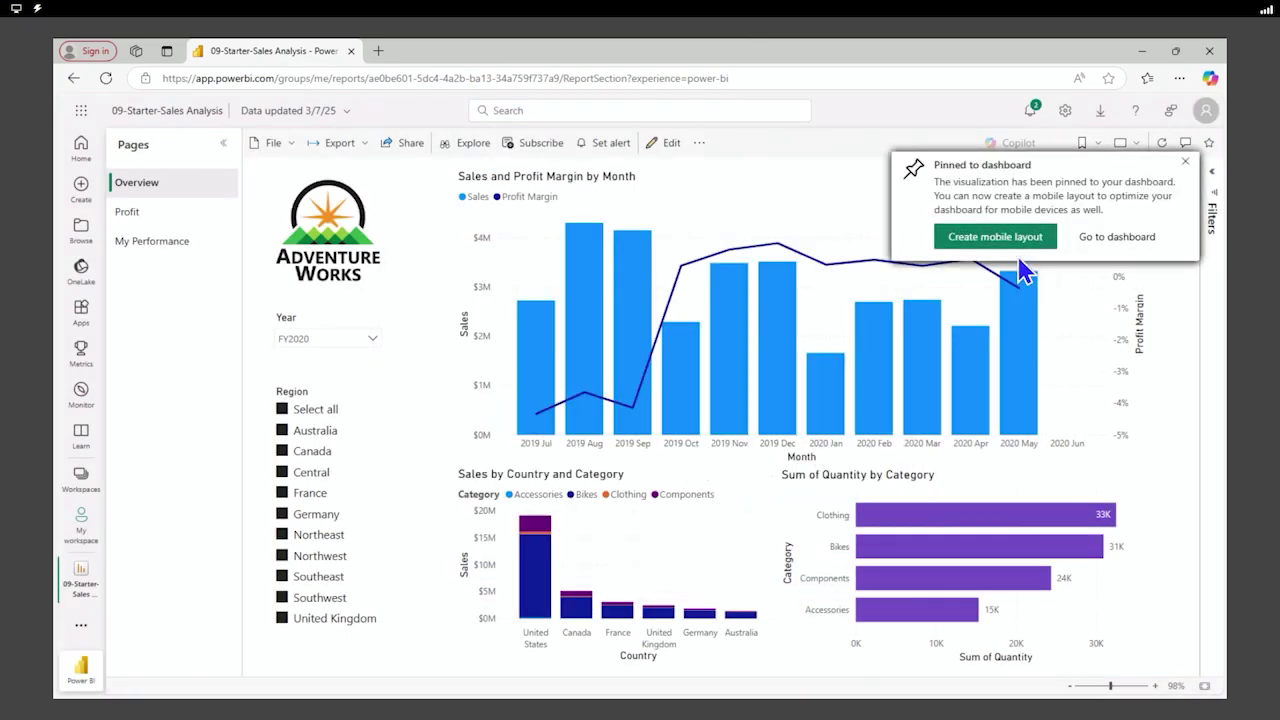
- Go to demoDash, re-place the chart tile in the mobile layout, and return to Web layout
click(1104, 246)
click(670, 452)
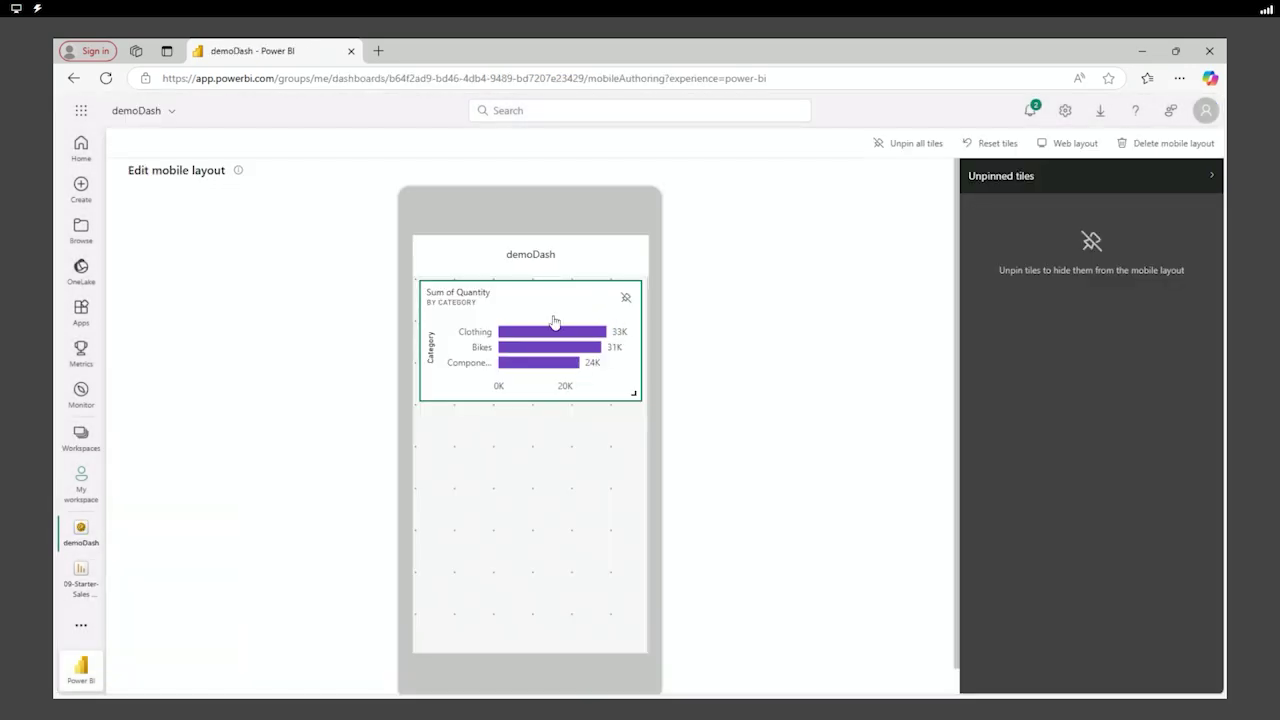
click(626, 297)
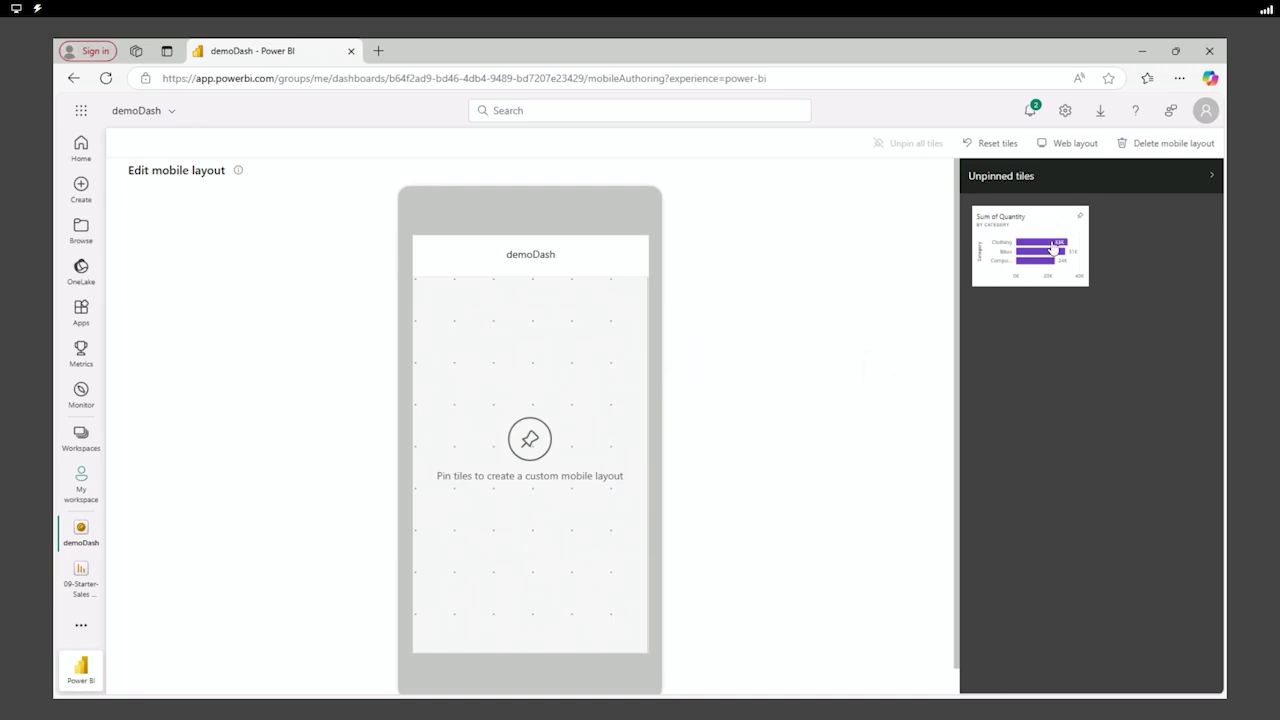
drag(1053, 248, 637, 431)
click(1084, 145)
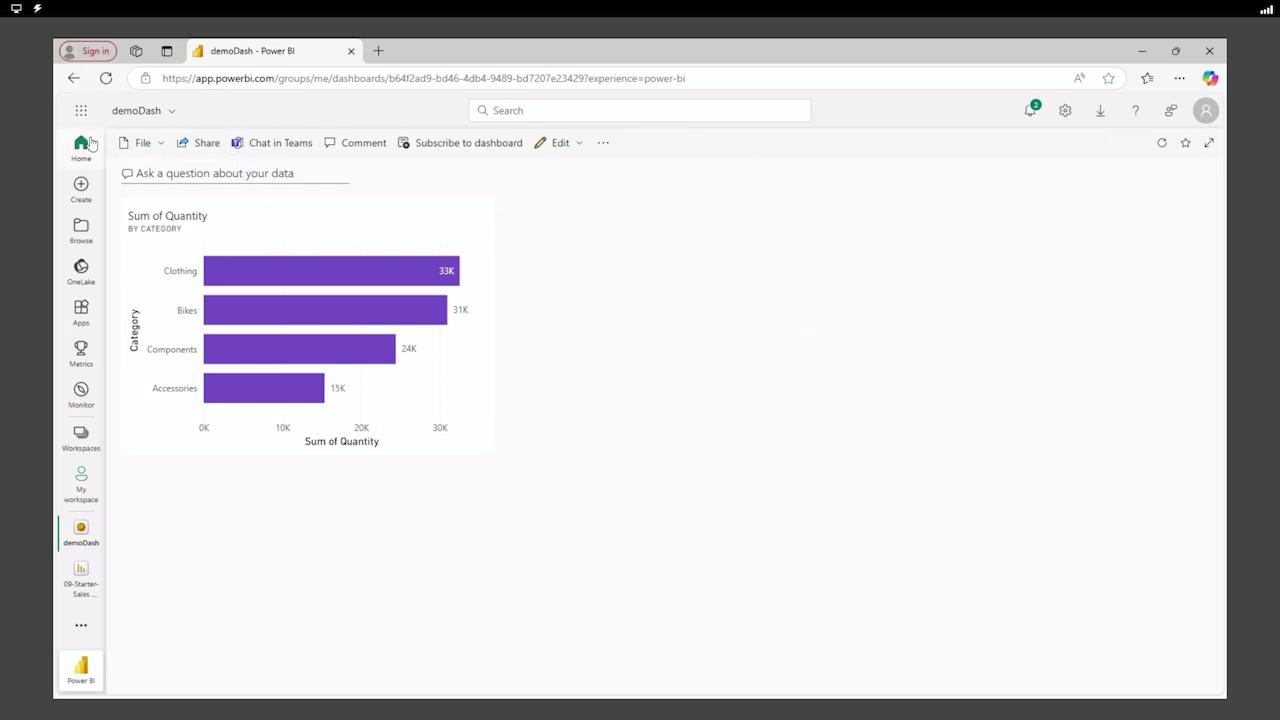
- Pin the My Performance page's Sales and Target by Month chart to demoDash, then open demoDash
click(73, 77)
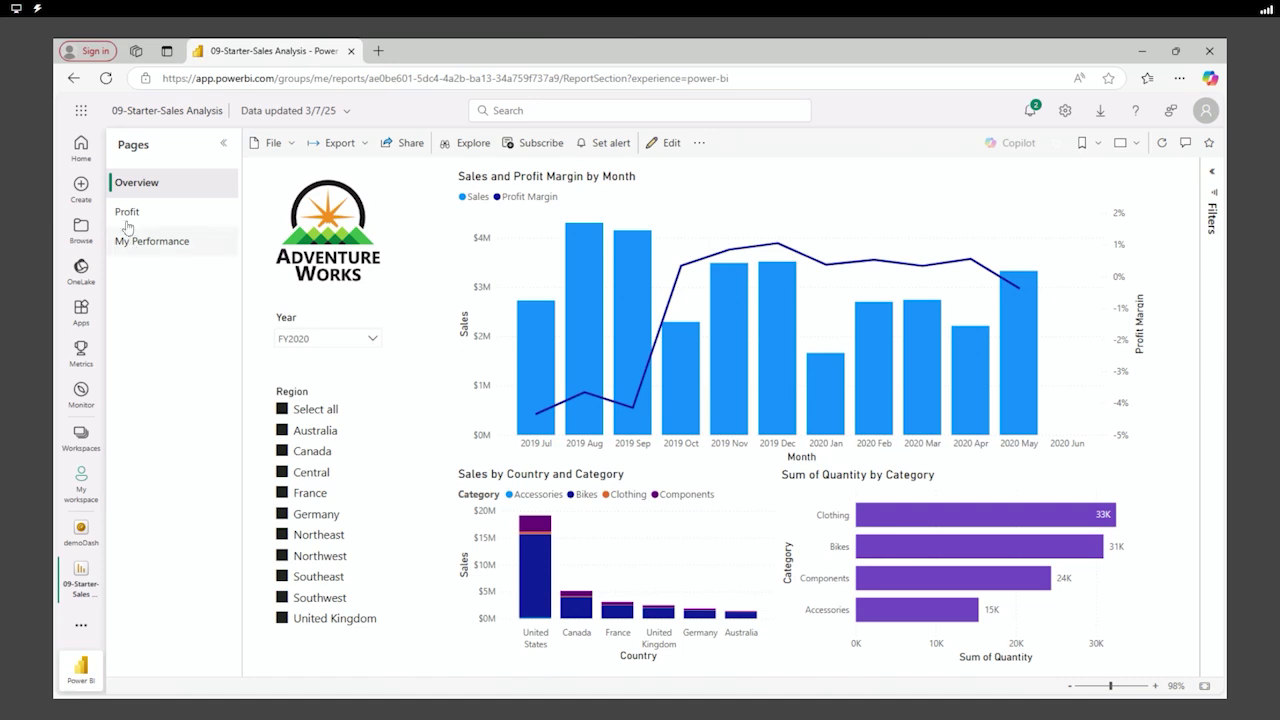
click(126, 212)
click(150, 253)
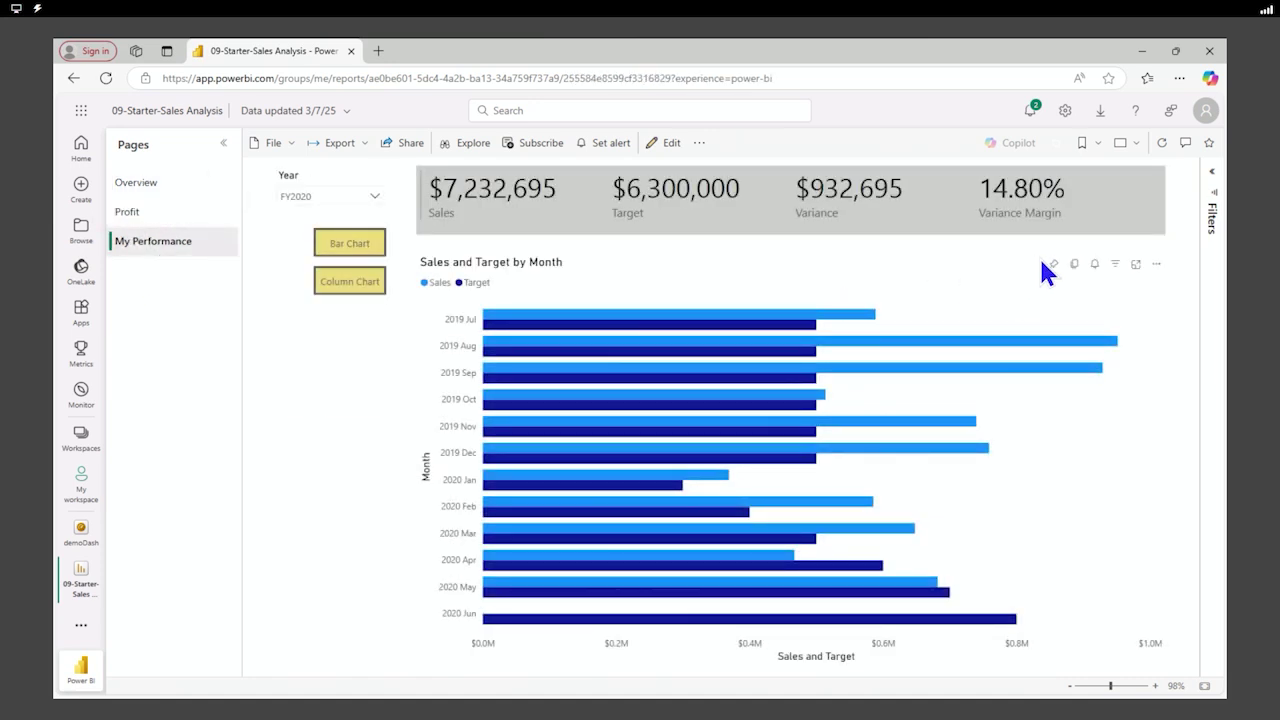
click(1054, 264)
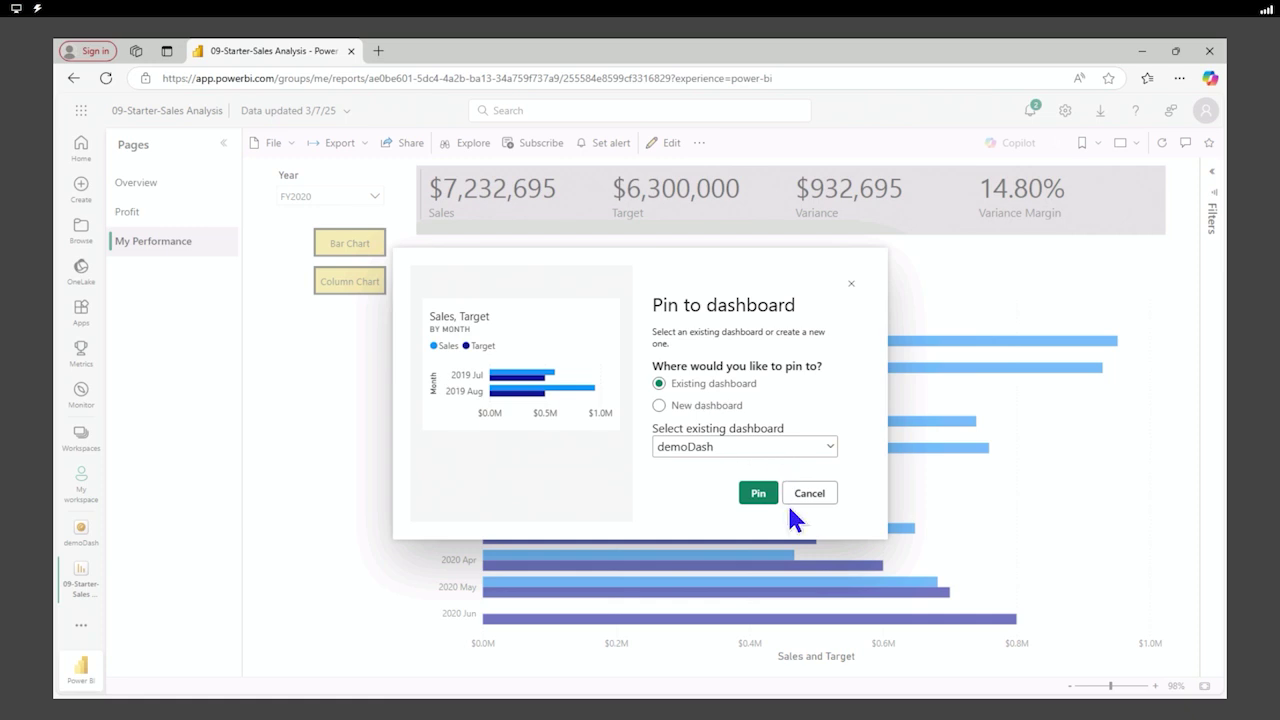
click(760, 498)
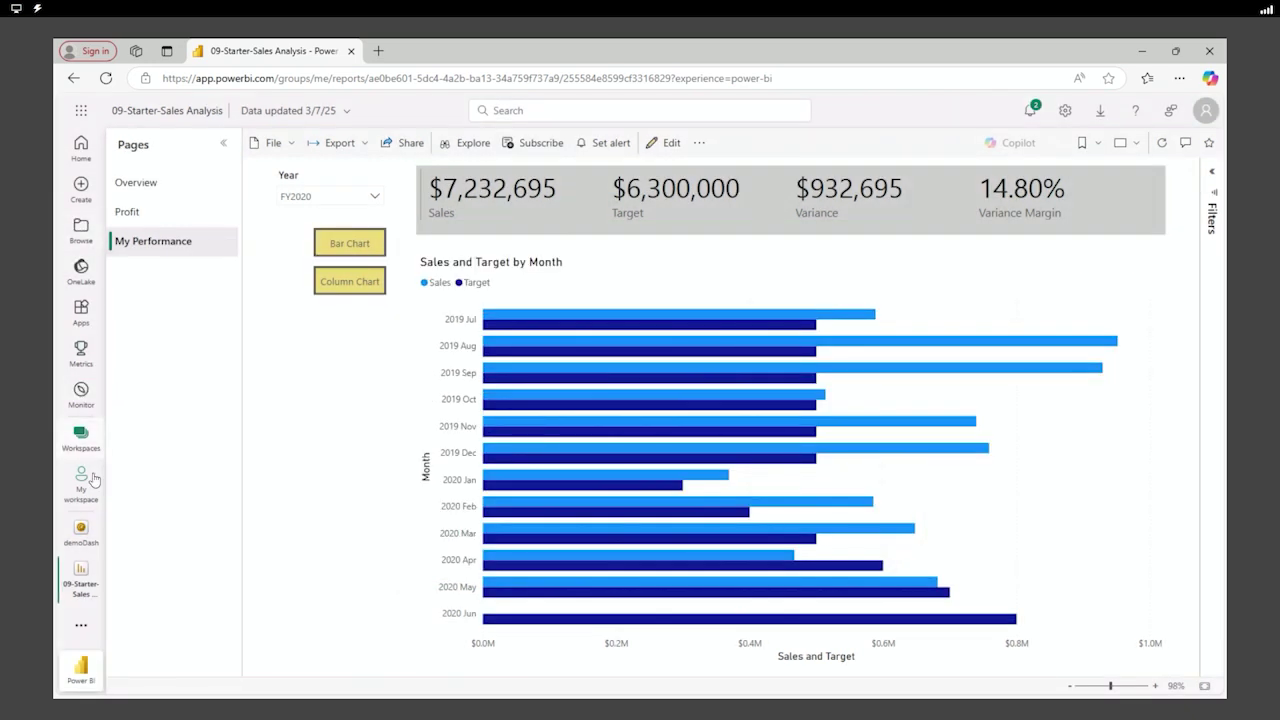
click(90, 480)
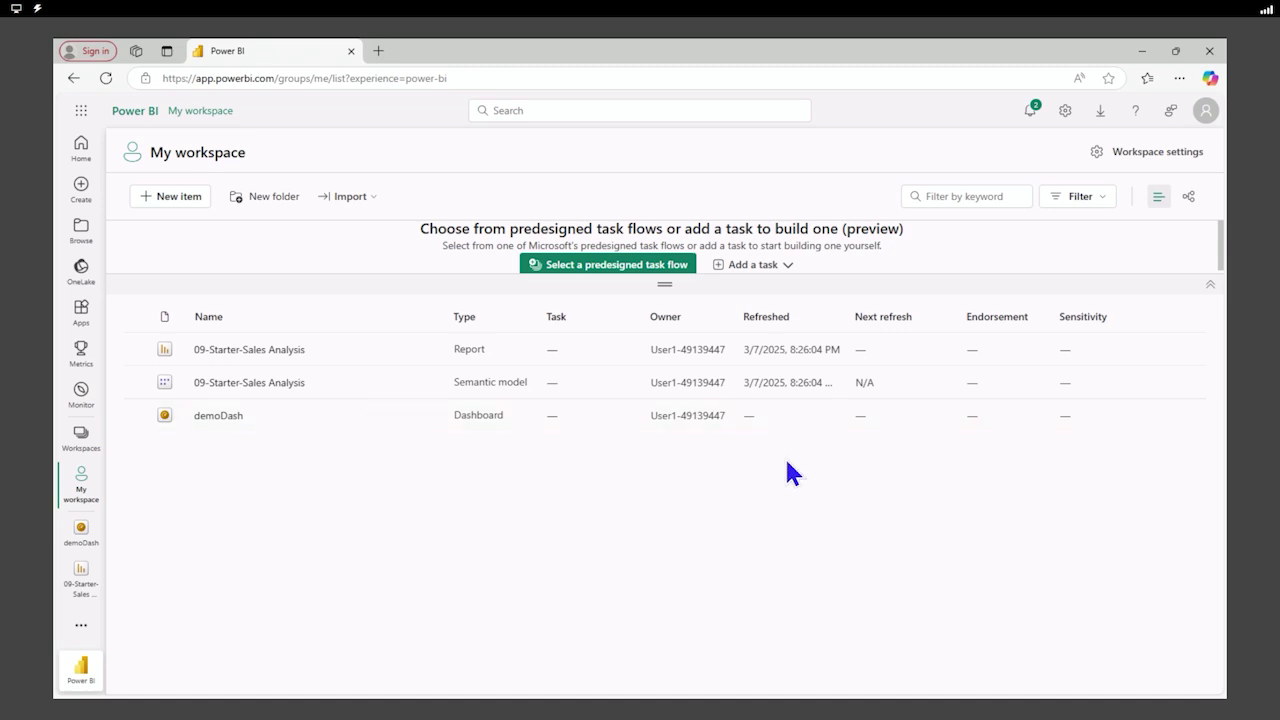
click(219, 415)
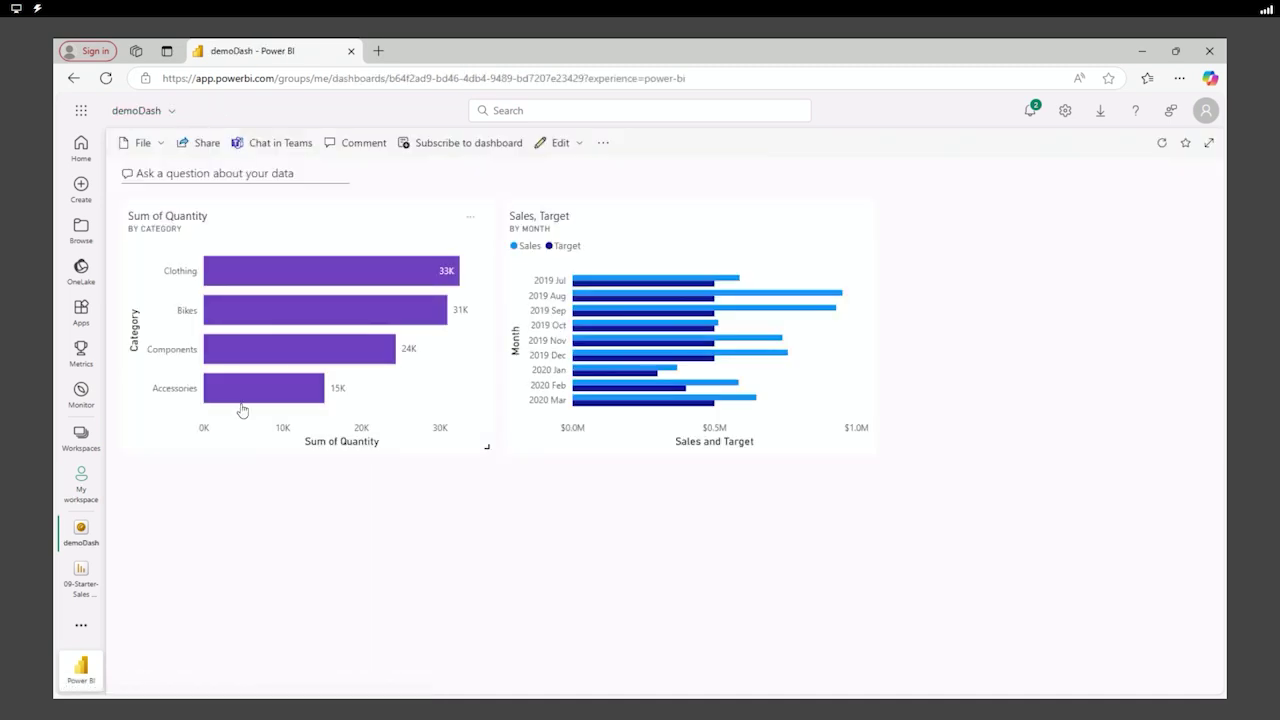
- Start adding a Text box tile to demoDash but cancel, then reopen the 09-Starter-Sales Analysis report
click(557, 143)
click(570, 175)
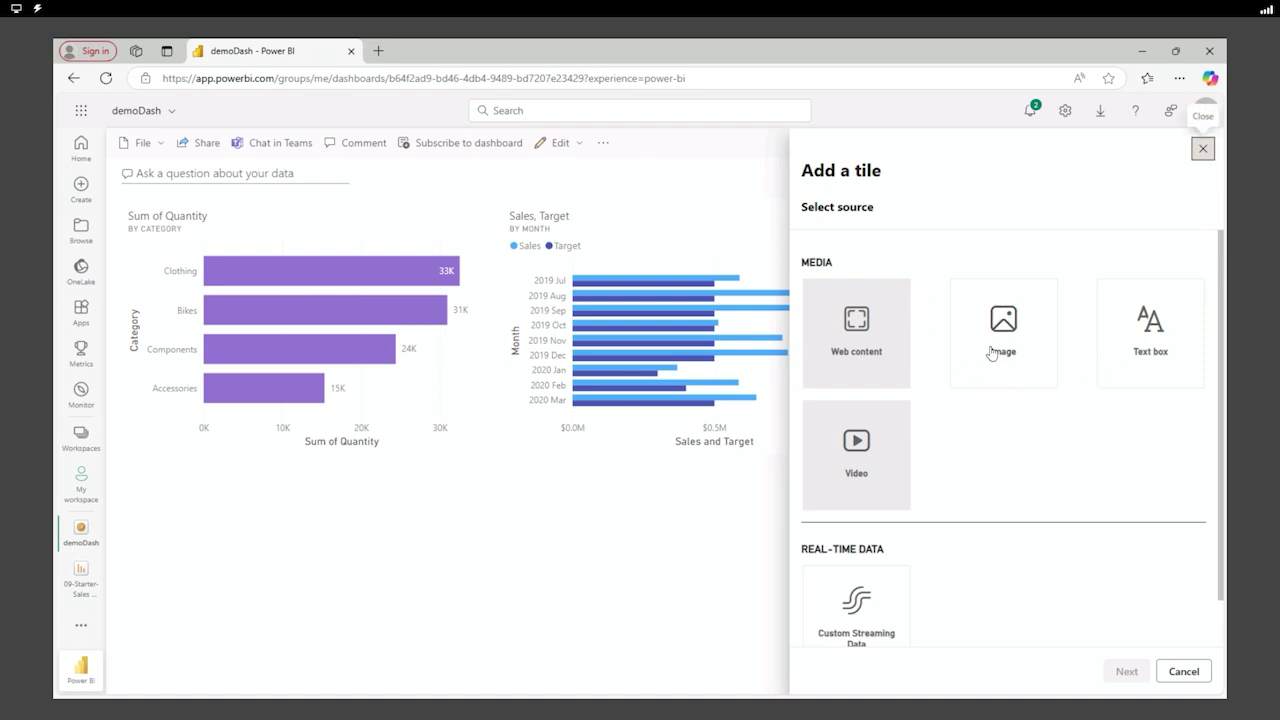
click(1132, 318)
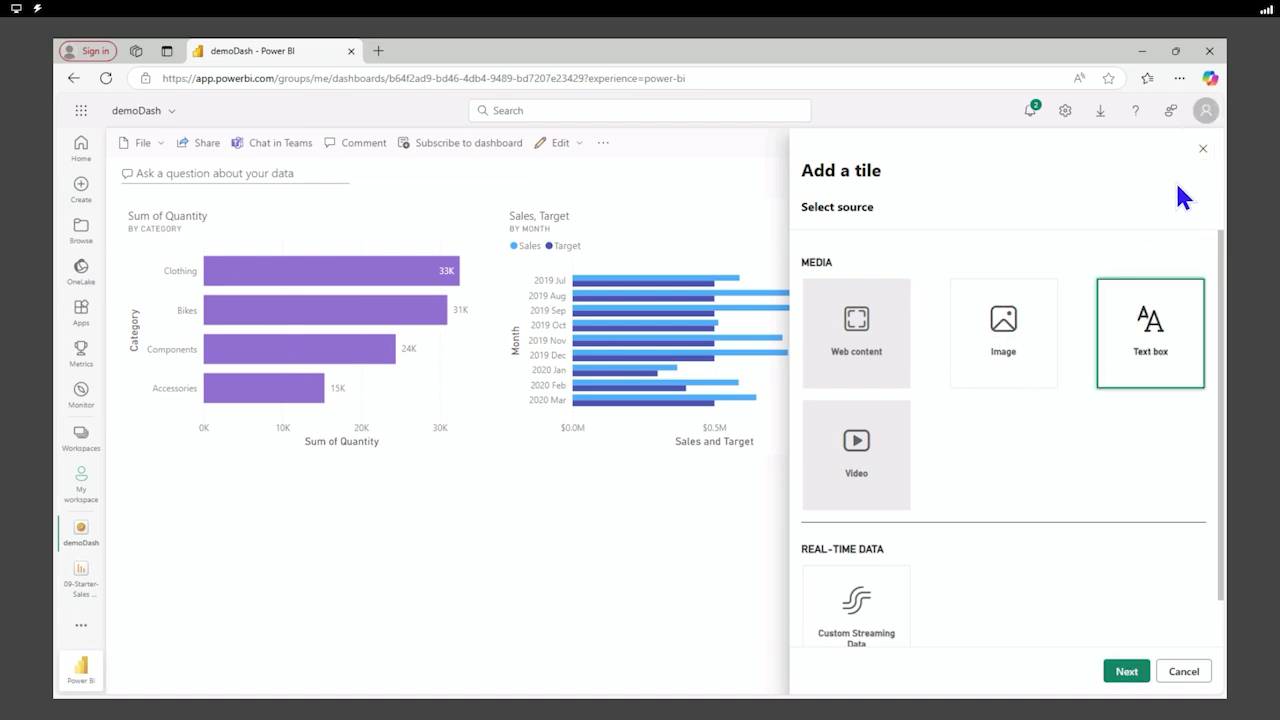
click(1203, 150)
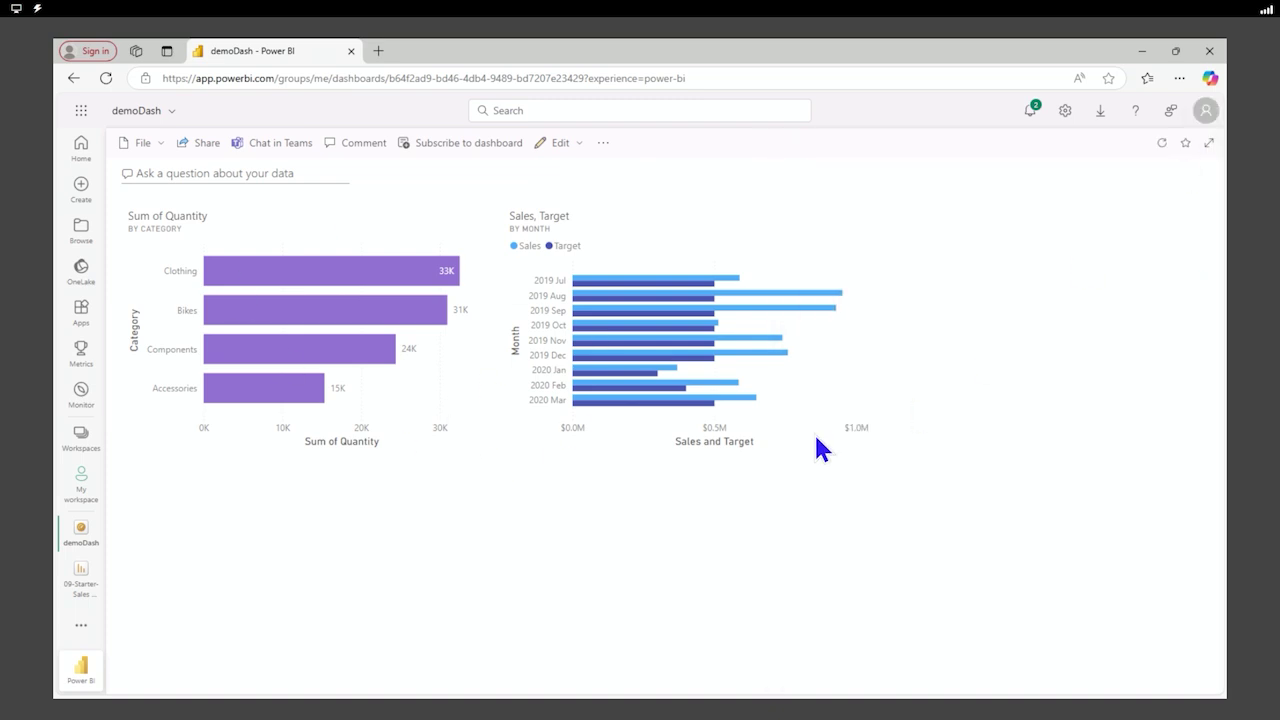
click(708, 333)
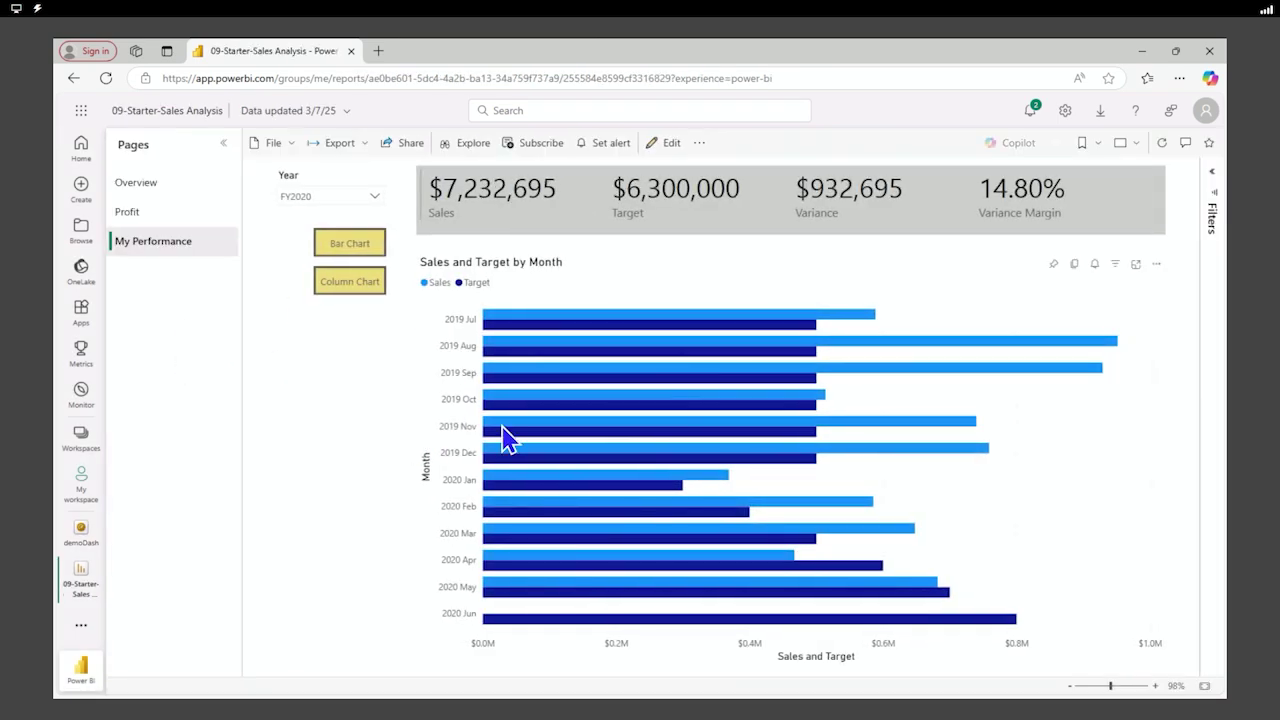
- Pin the Overview page's Sales and Profit Margin by Month chart to the existing demoDash dashboard
click(130, 213)
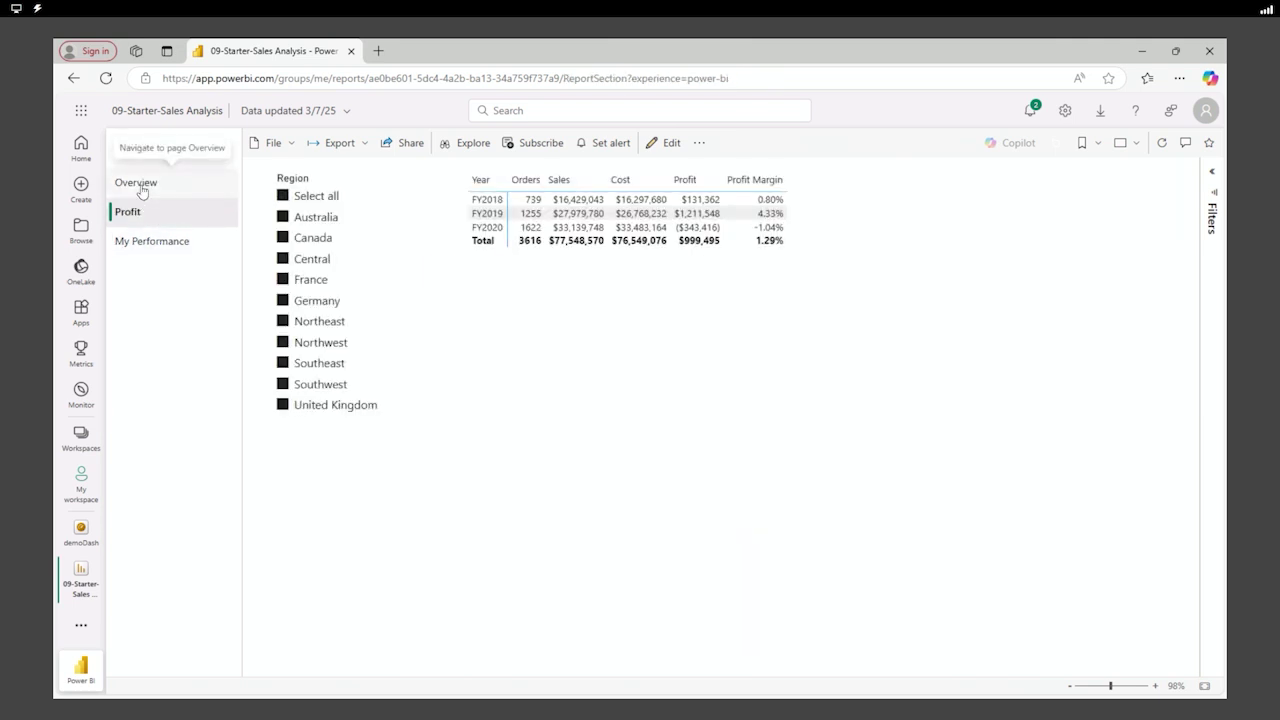
click(138, 184)
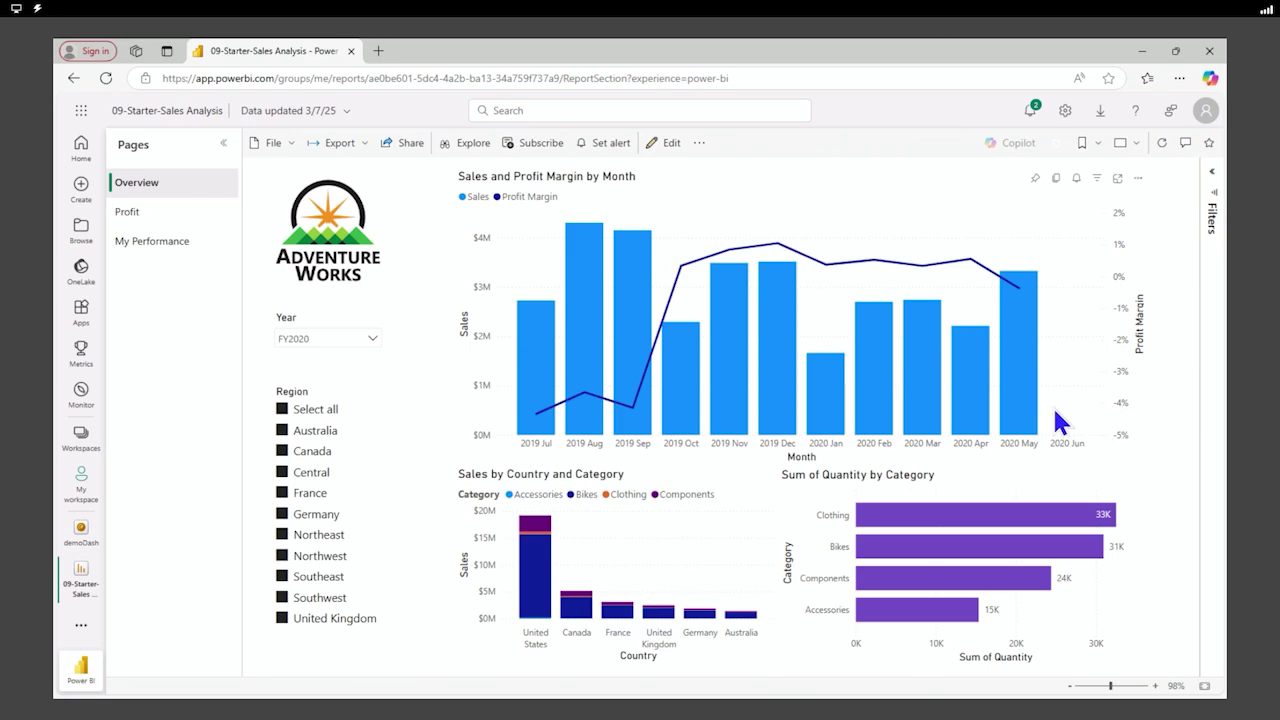
click(1035, 178)
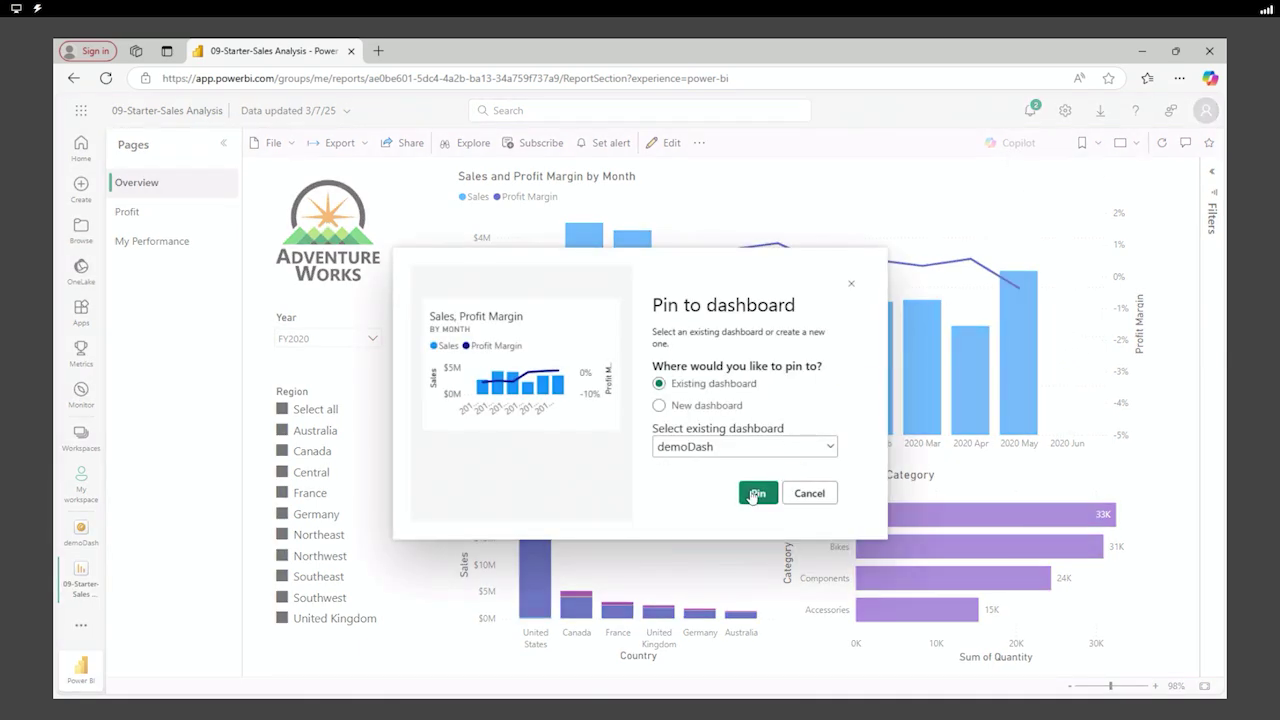
click(756, 494)
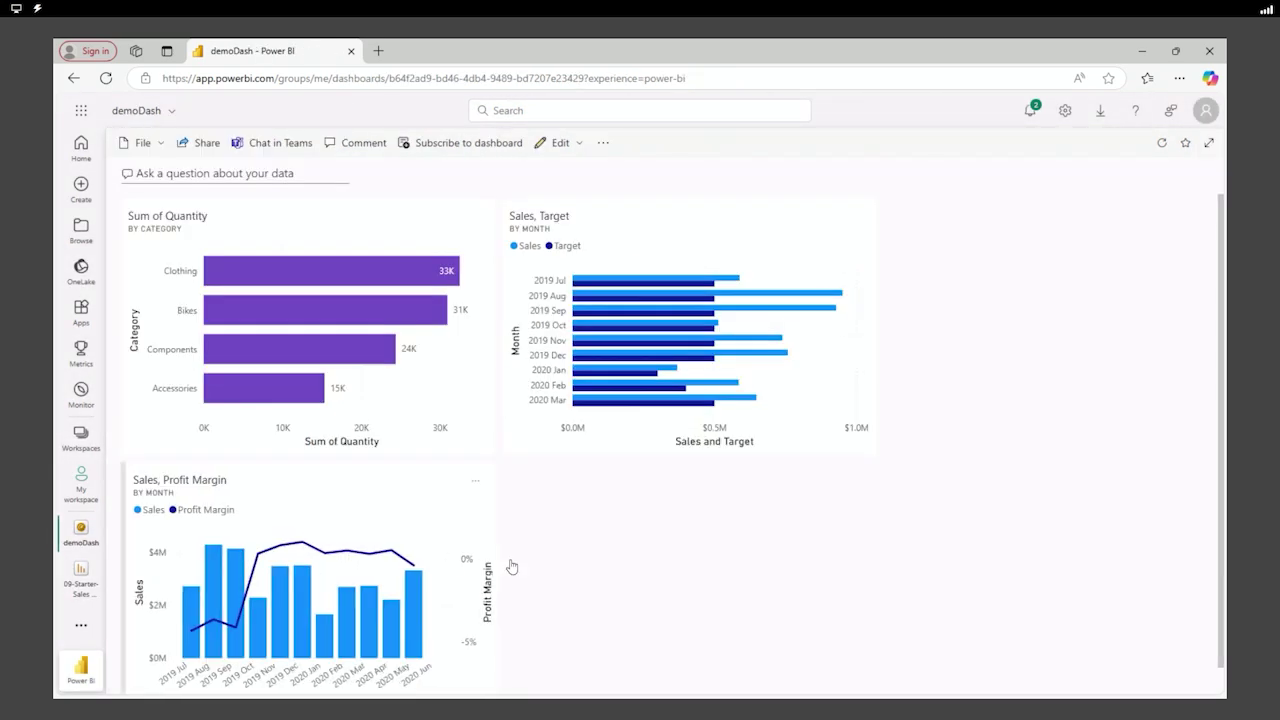
mouse_move(333, 532)
mouse_down()
mouse_move(693, 558)
mouse_move(333, 532)
mouse_up()
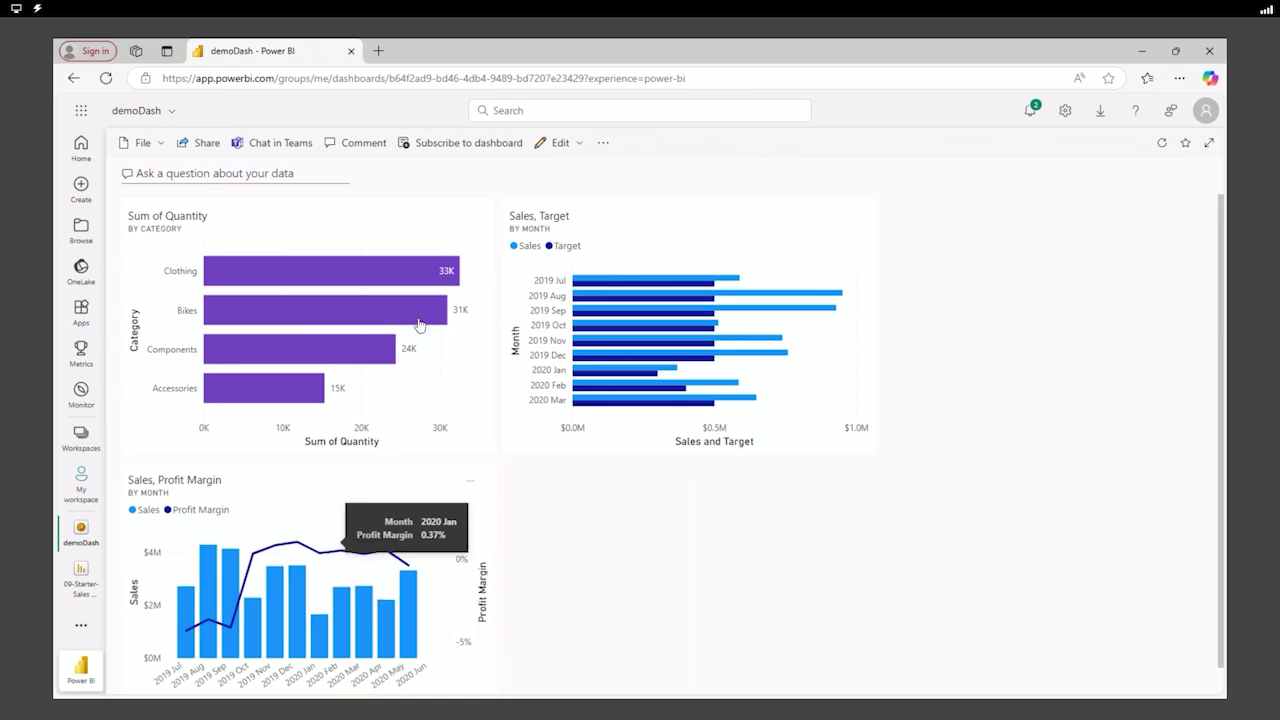
click(565, 143)
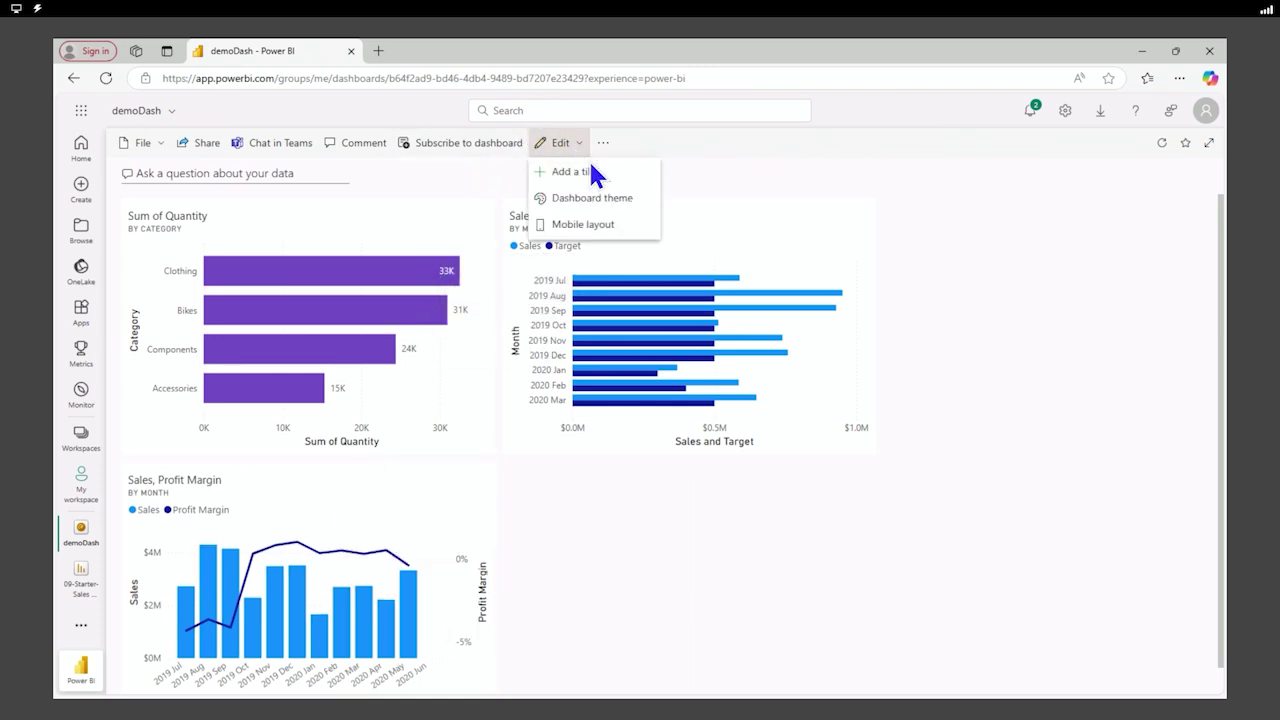
- Preview the Dark, then Color-blind friendly dashboard themes on demoDash, finally choosing Custom
click(599, 200)
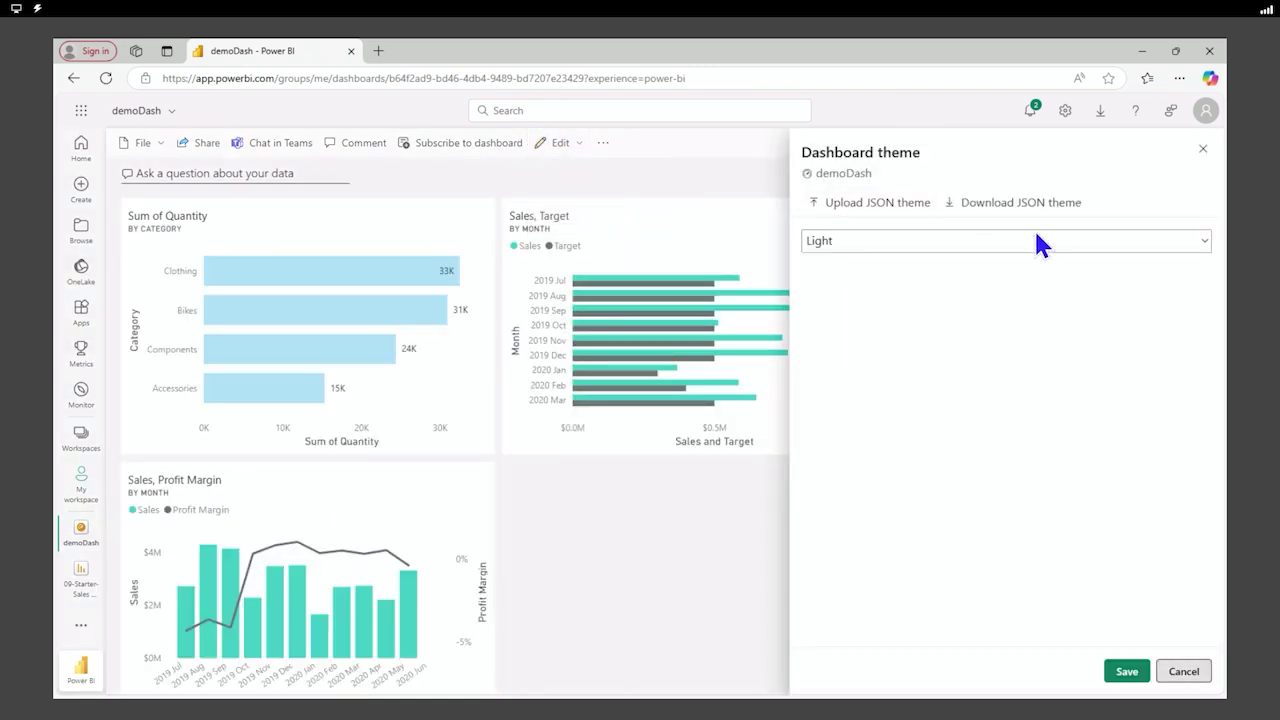
click(982, 250)
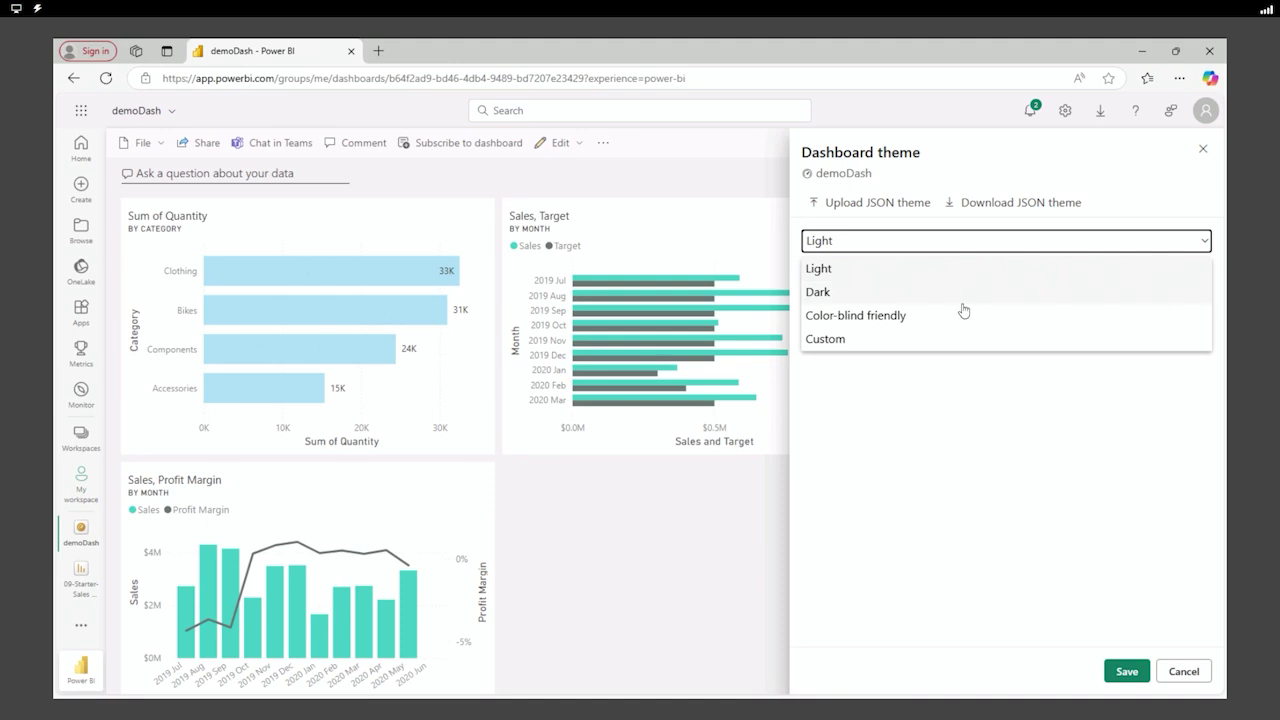
click(964, 295)
click(1003, 241)
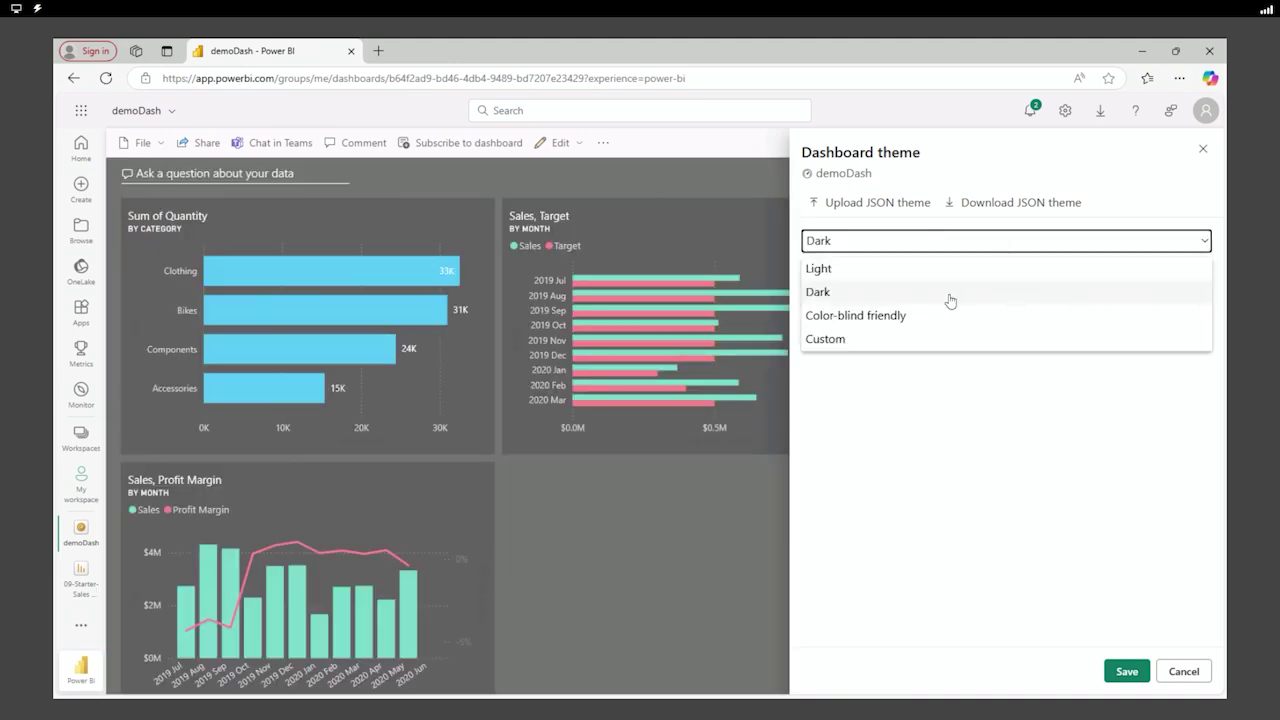
click(907, 314)
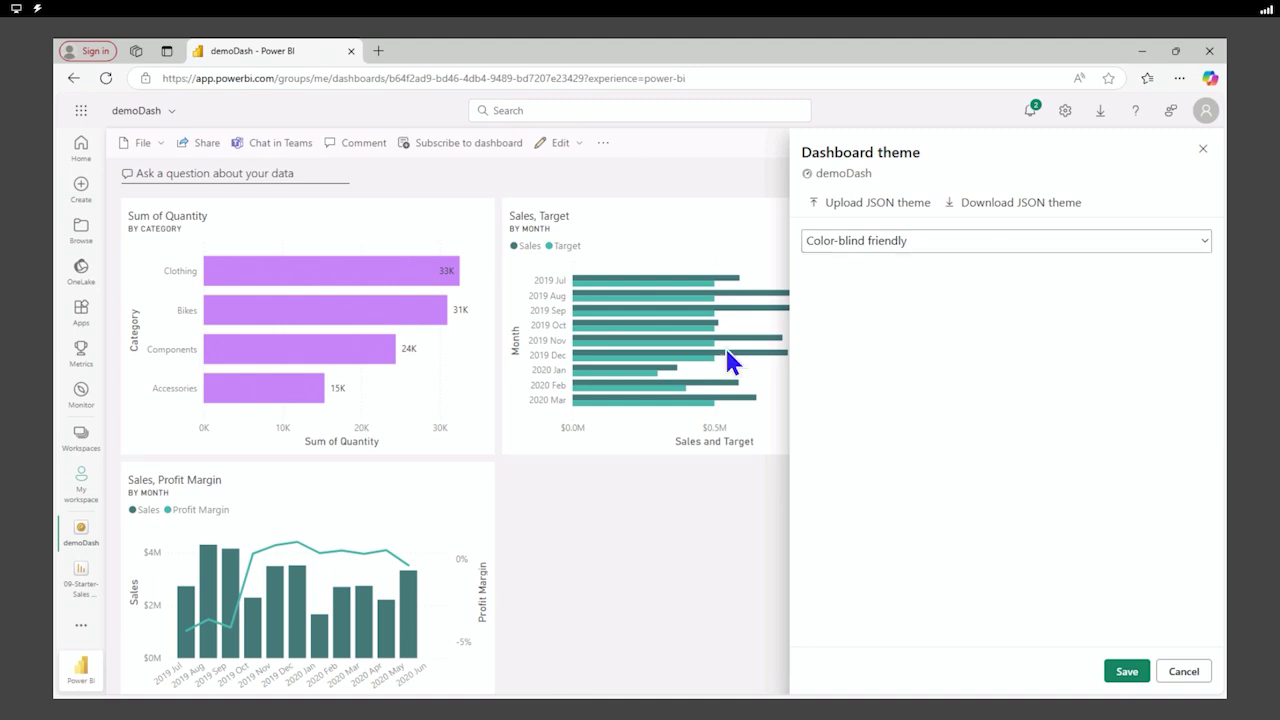
click(977, 241)
click(860, 346)
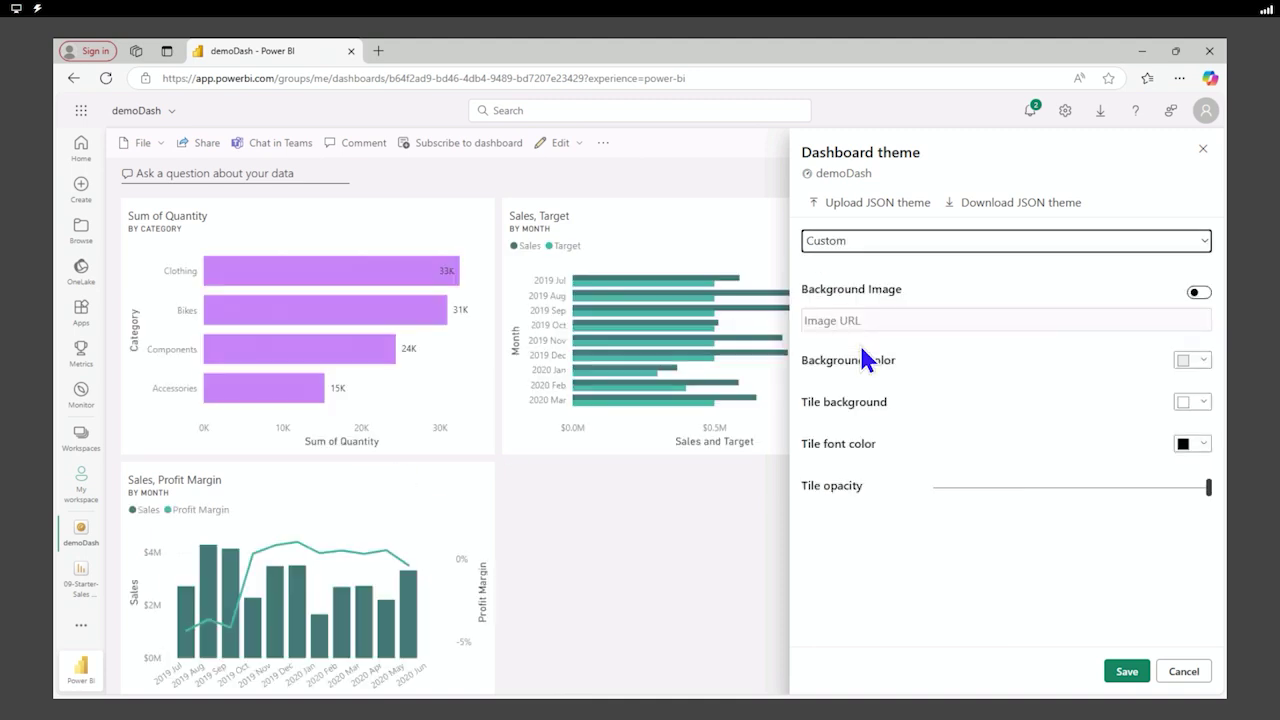
- Save a custom theme with a light-blue background, light peach tiles, and no background image
click(1188, 360)
click(1150, 448)
click(1194, 402)
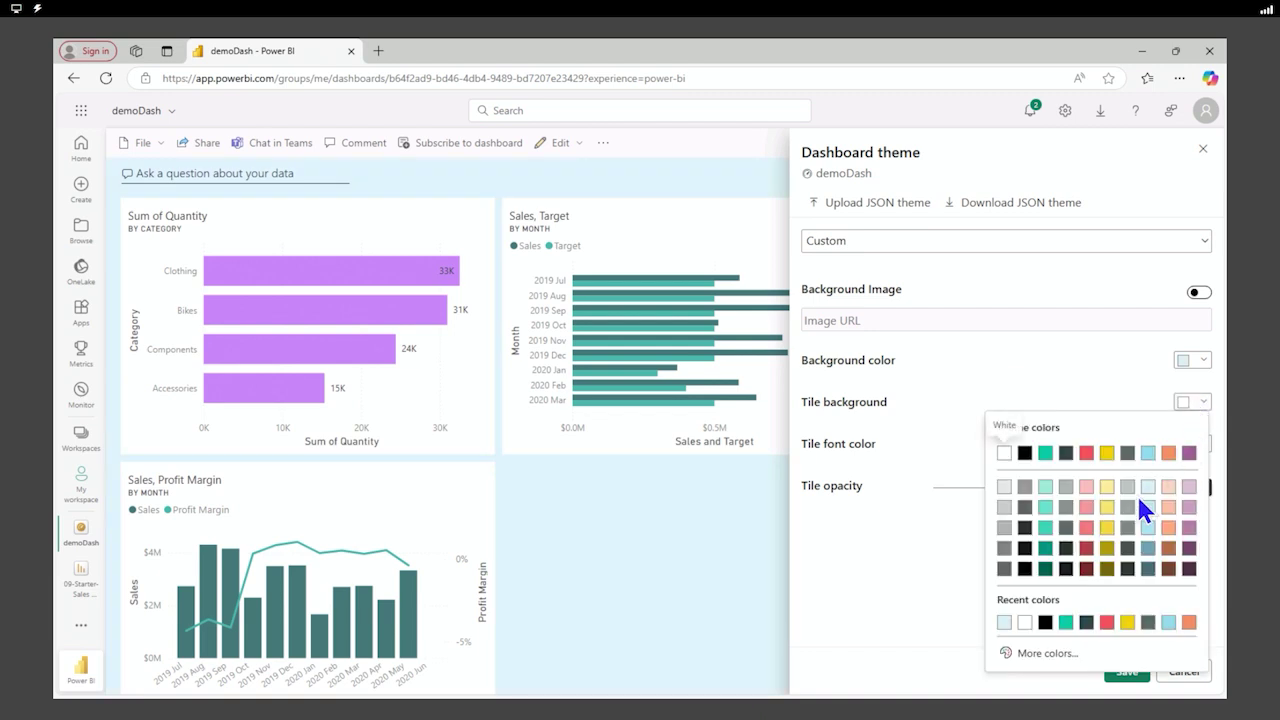
click(1166, 486)
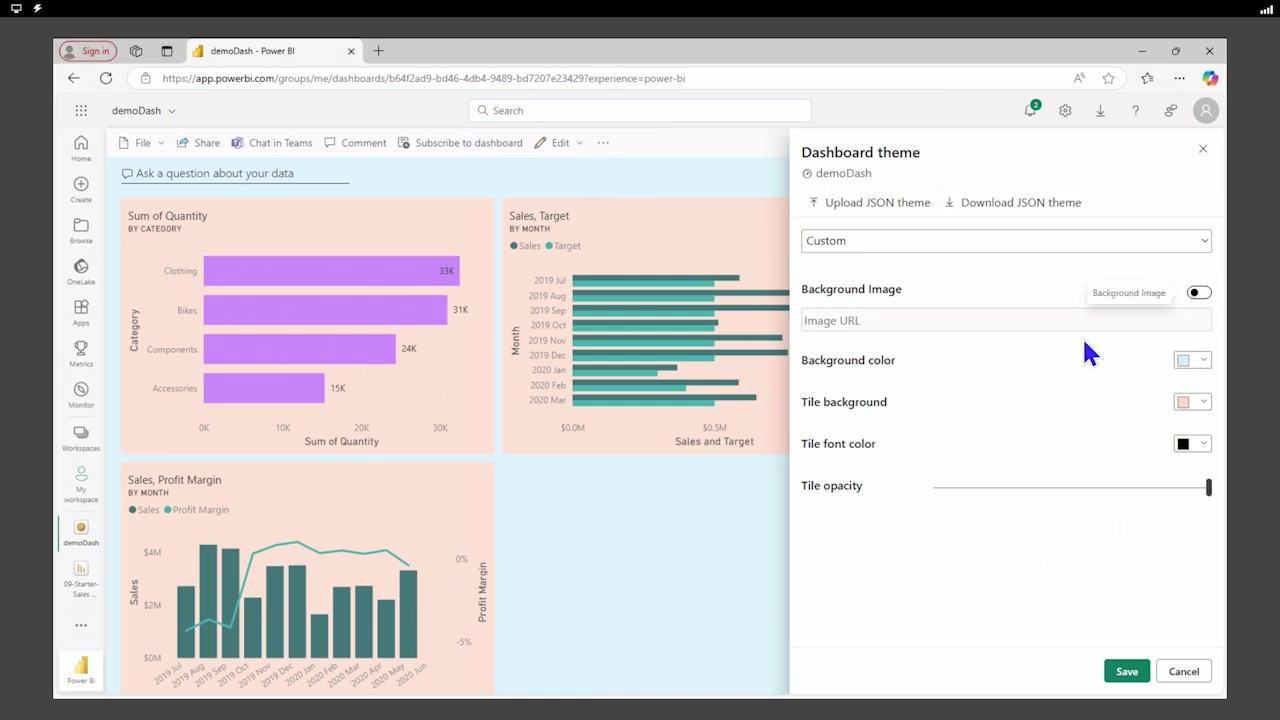
click(1198, 292)
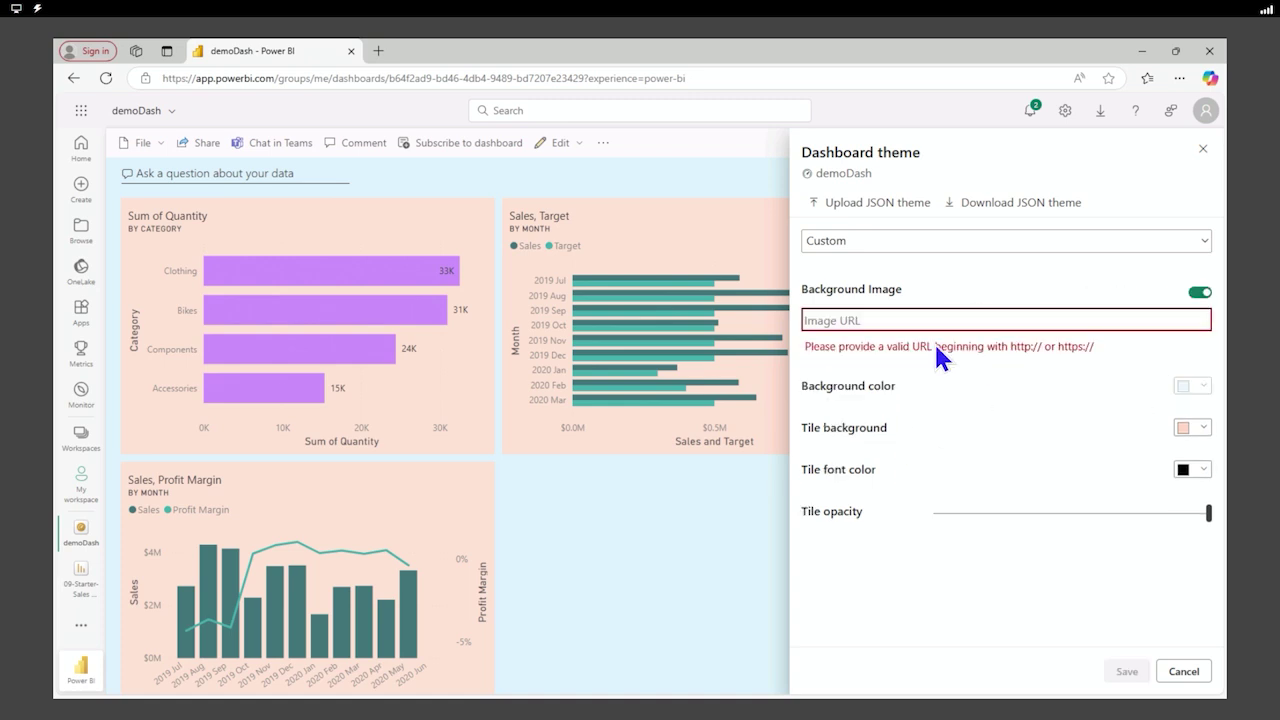
click(1199, 293)
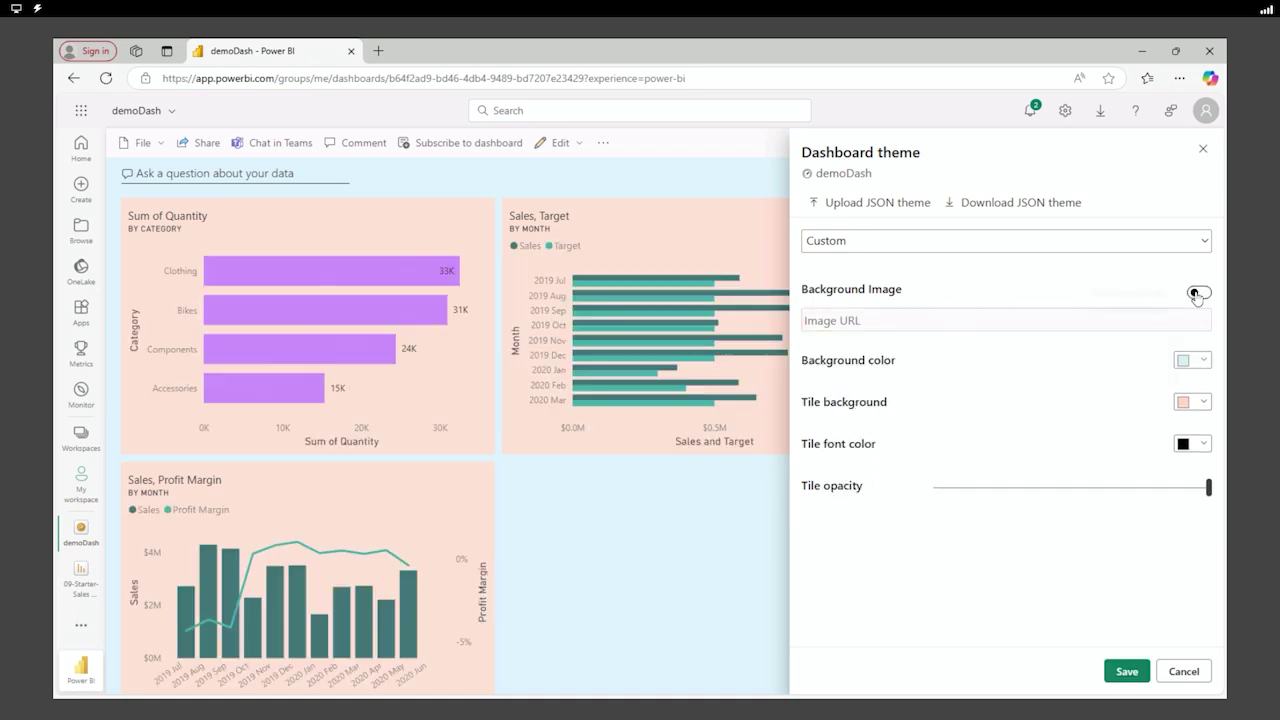
click(1127, 672)
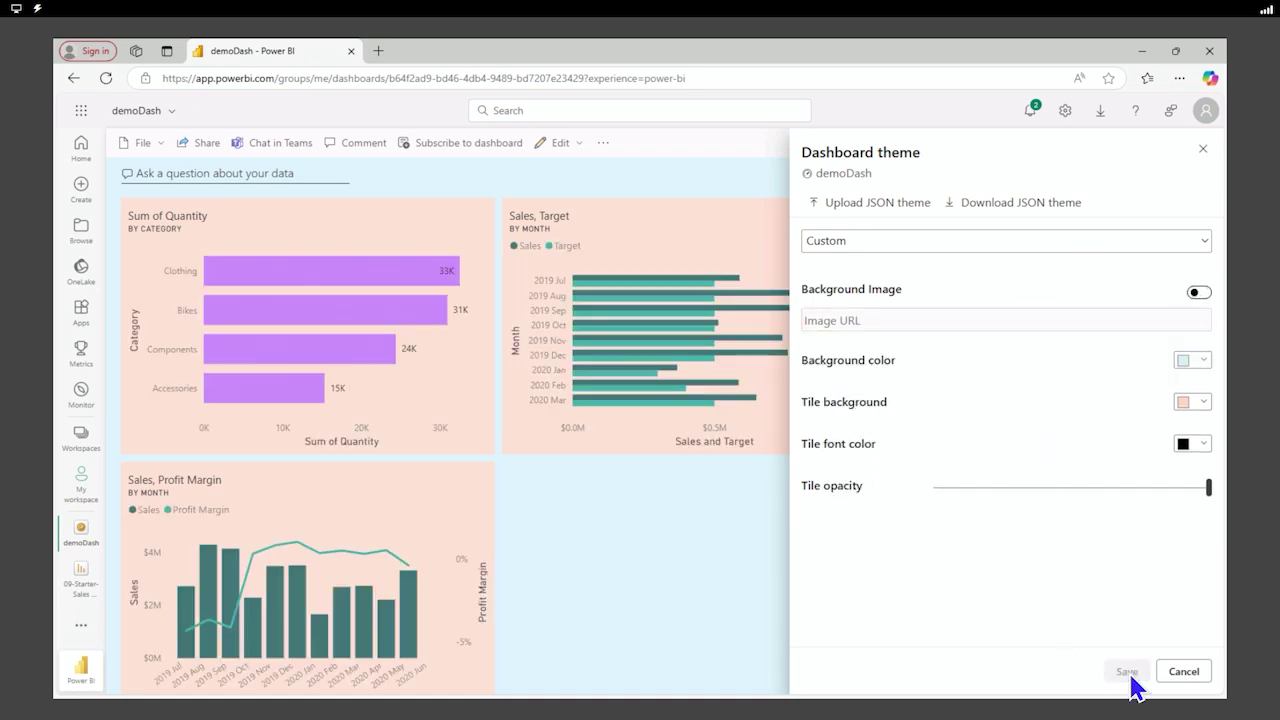
click(81, 479)
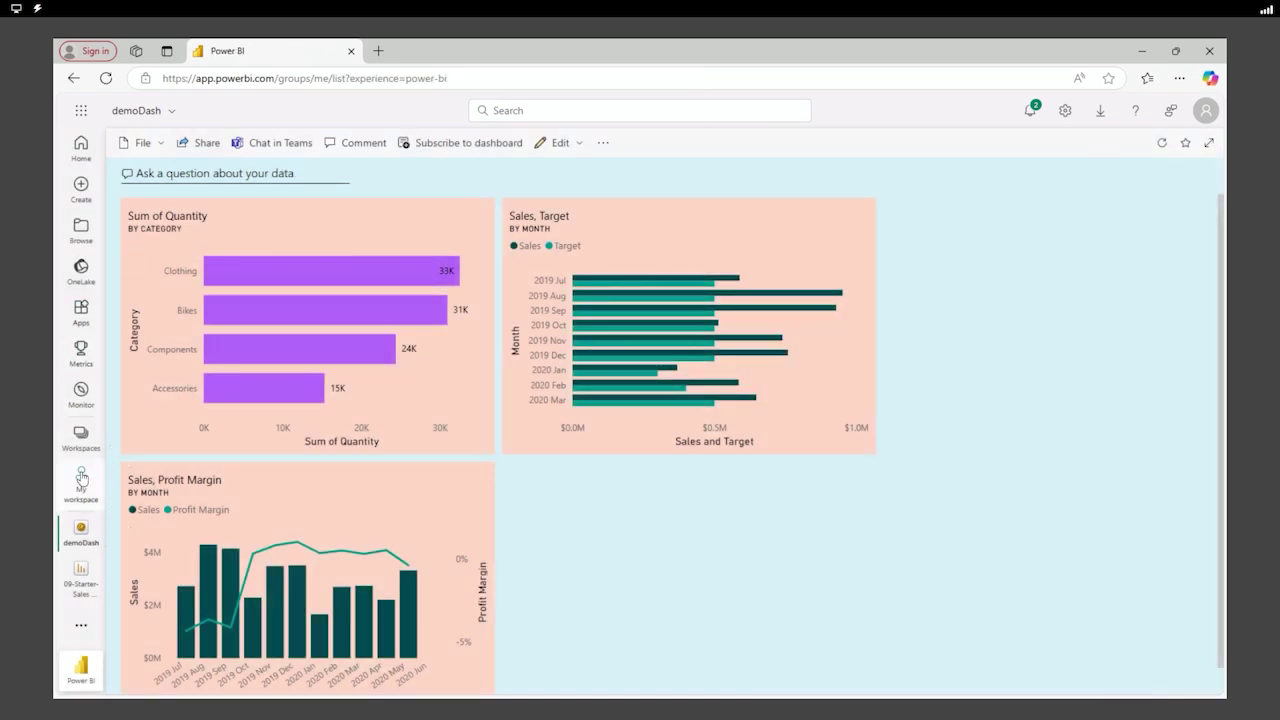
- In lineage view, refresh the semantic model, inspect the failing Text/CSV source, then open the Download menu
click(1188, 197)
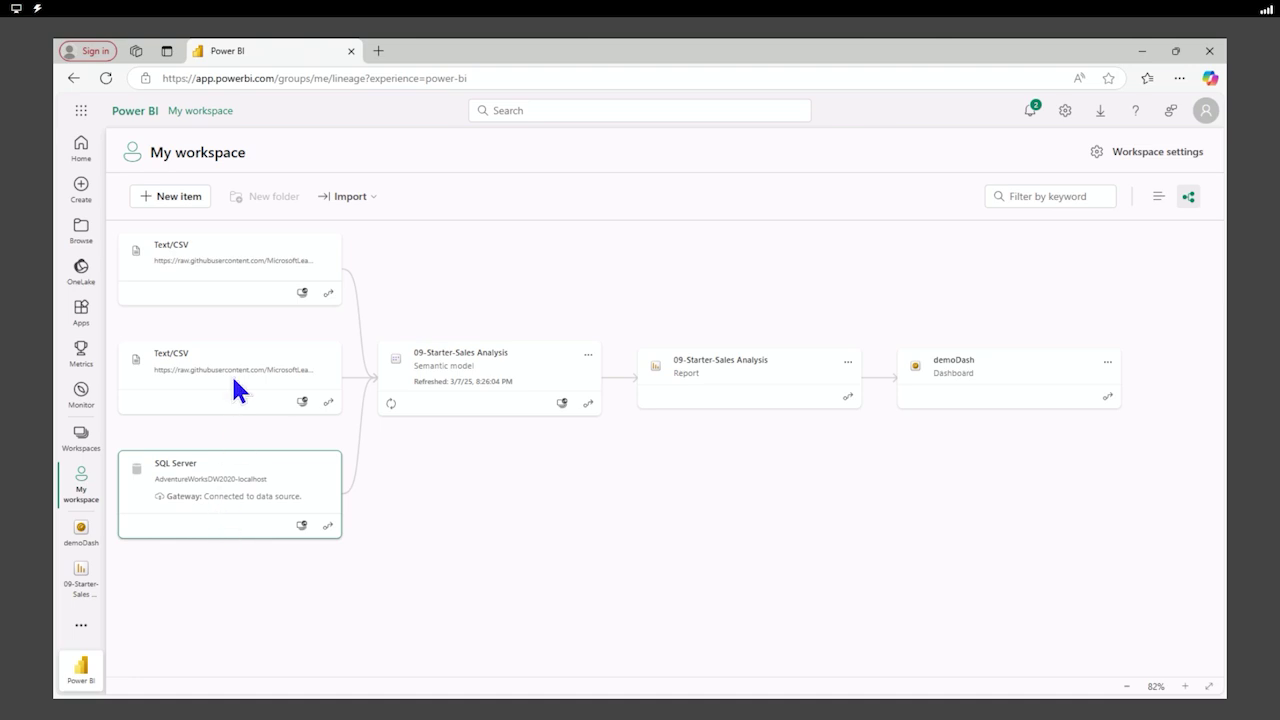
click(392, 404)
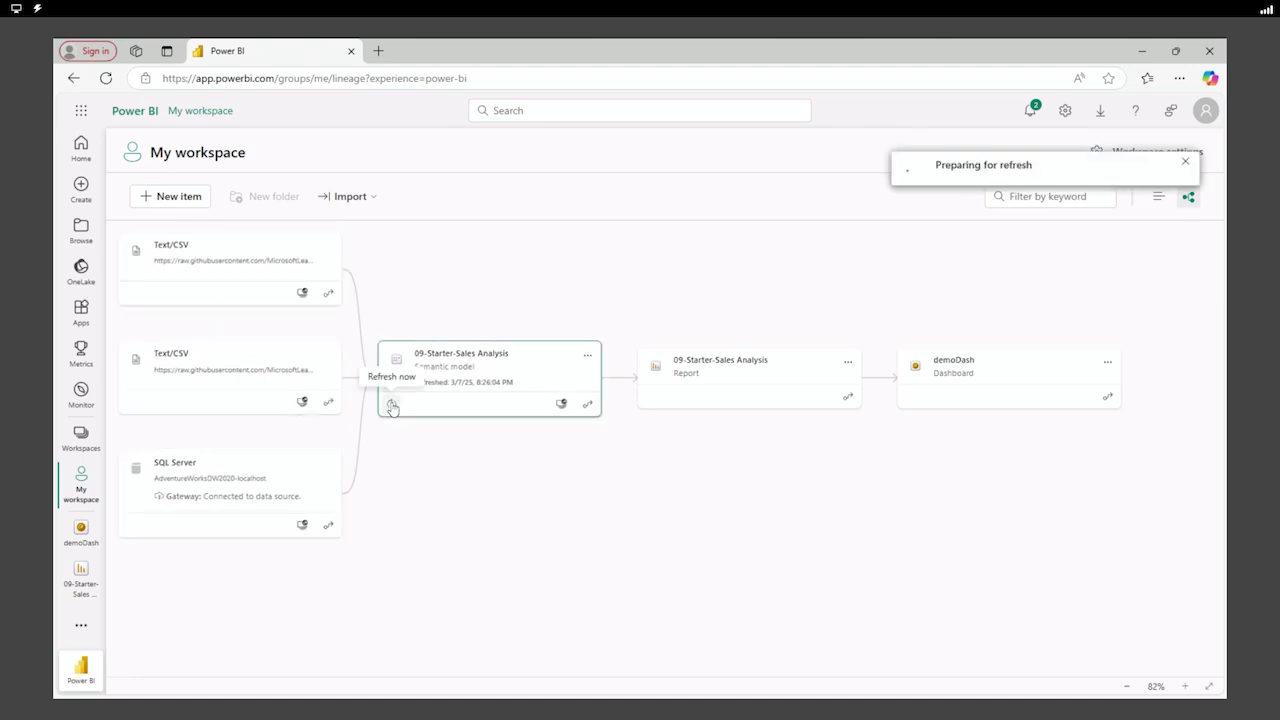
click(478, 396)
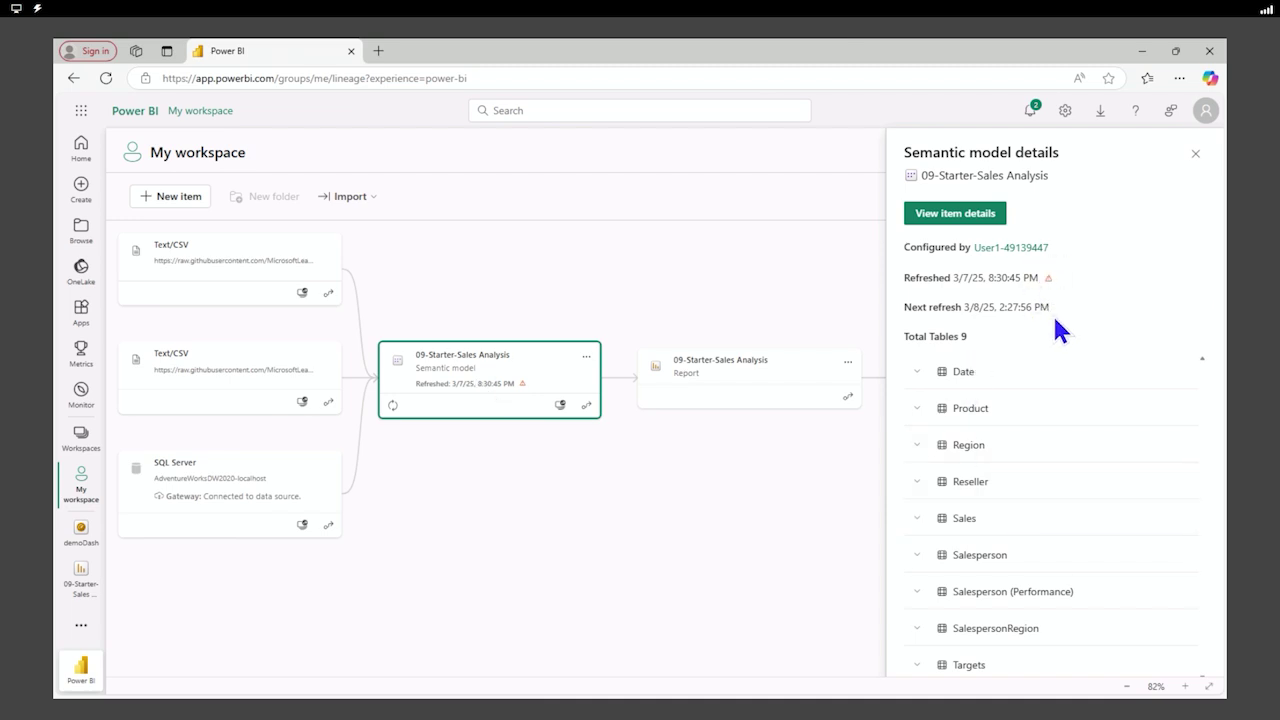
click(1048, 277)
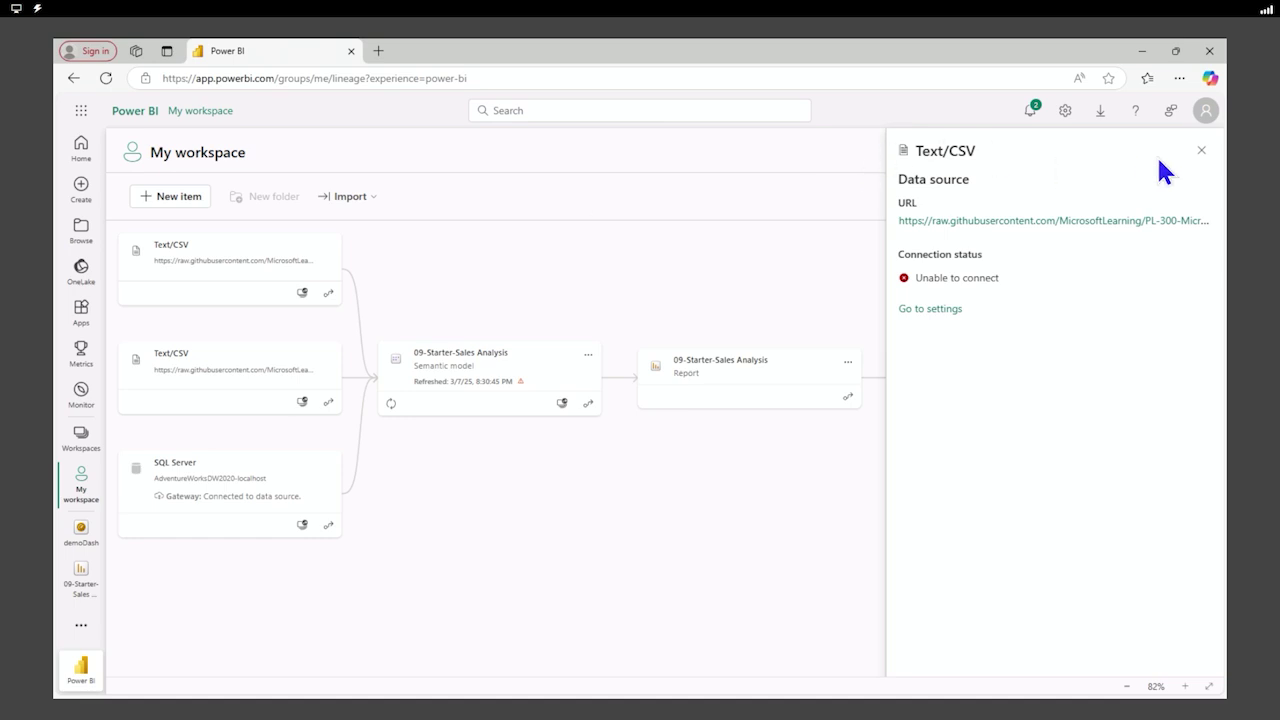
click(1201, 150)
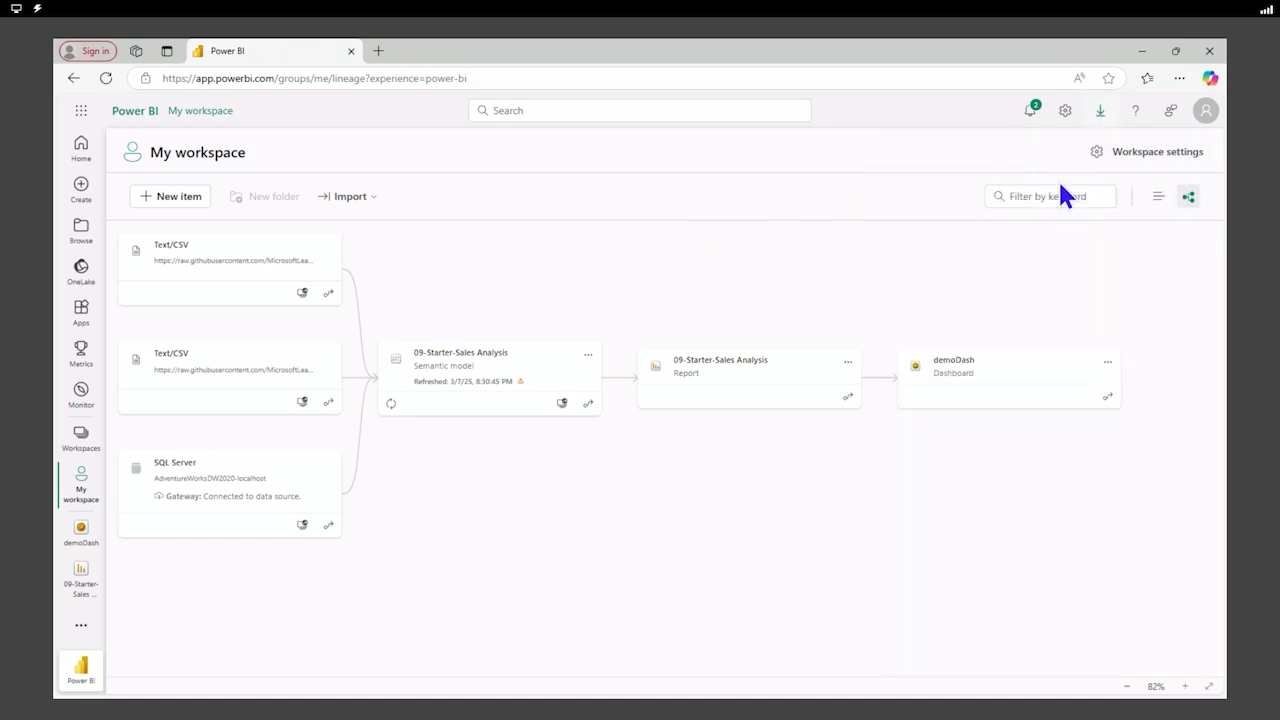
click(1100, 111)
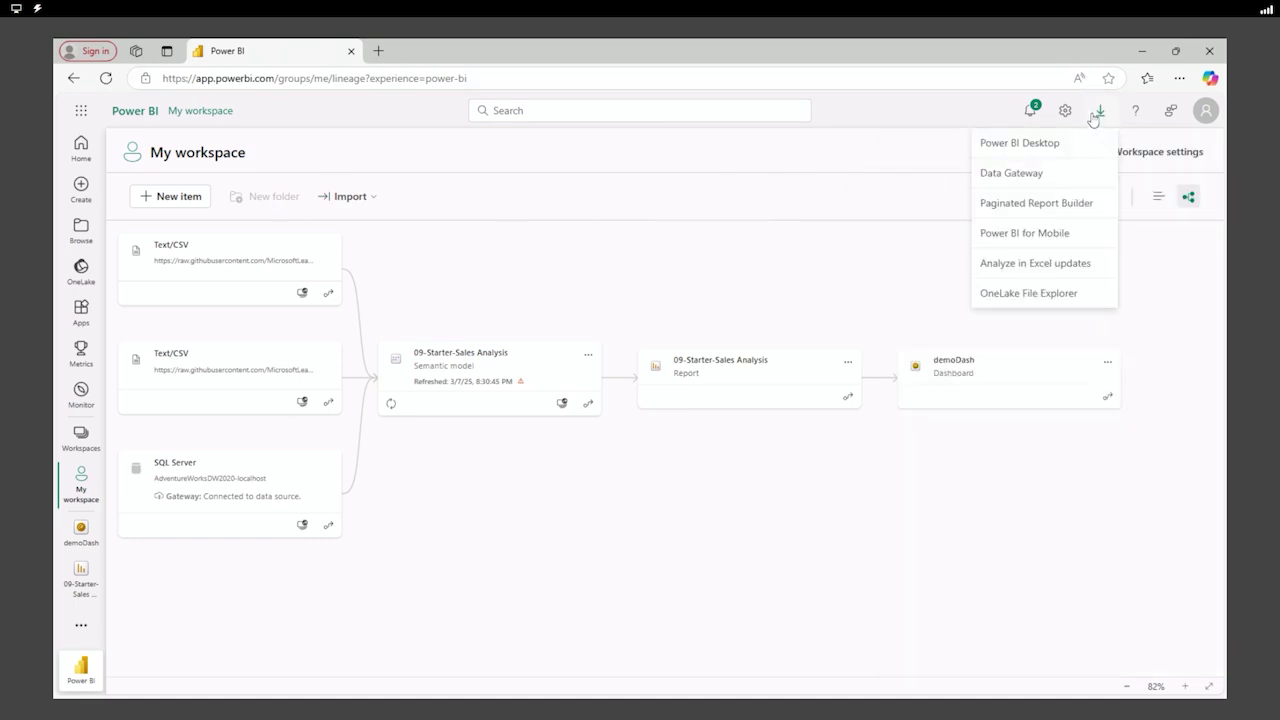
- Download and install the personal-mode on-premises data gateway (version 3000.258.5) so it's online
click(998, 176)
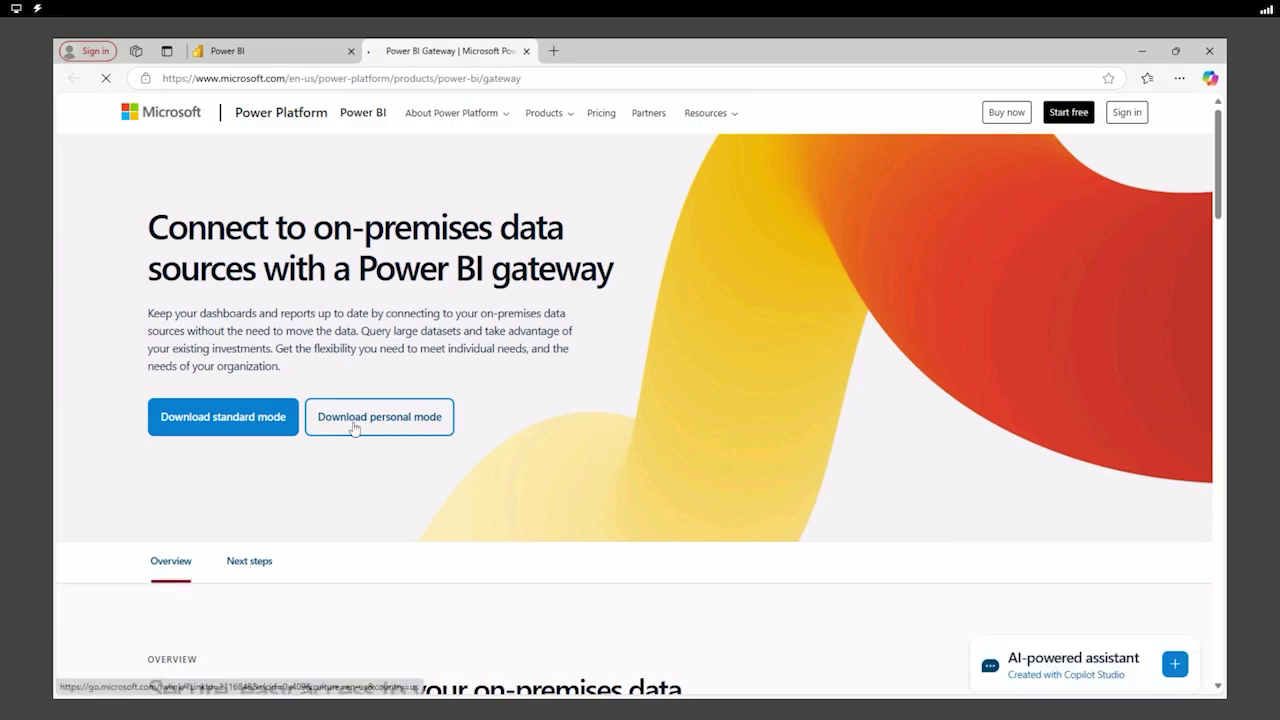
click(354, 424)
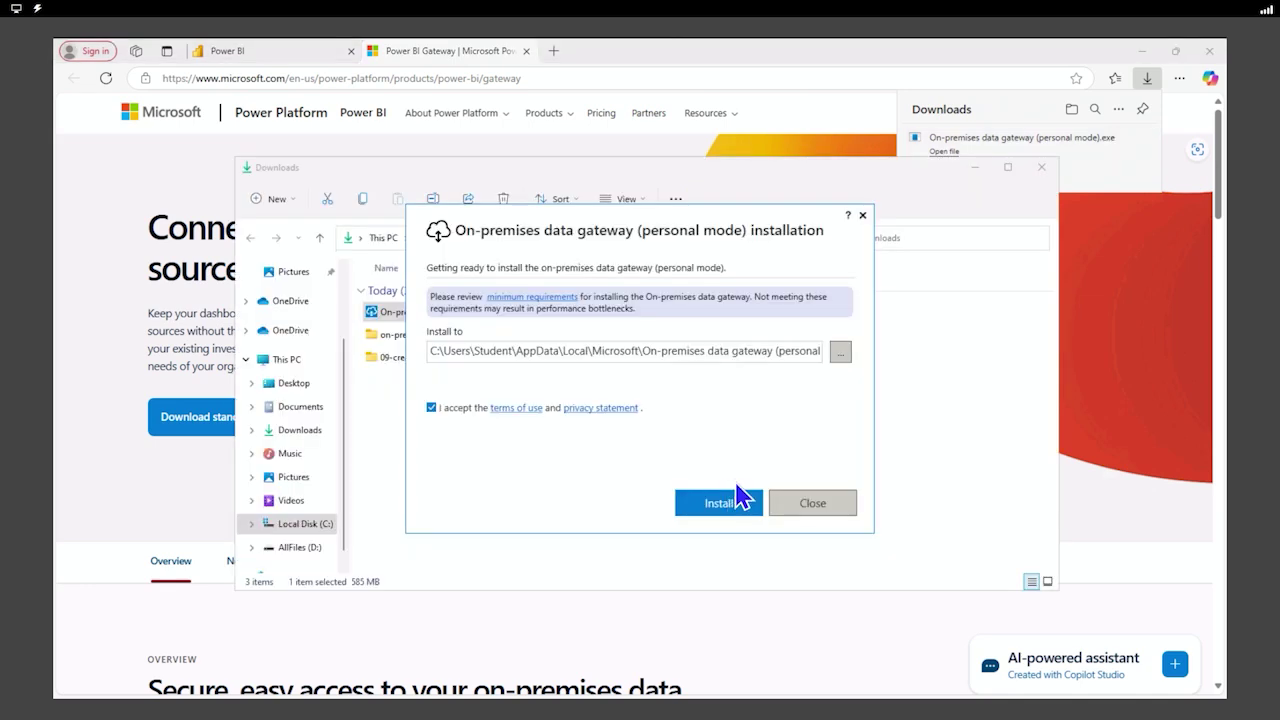
click(721, 507)
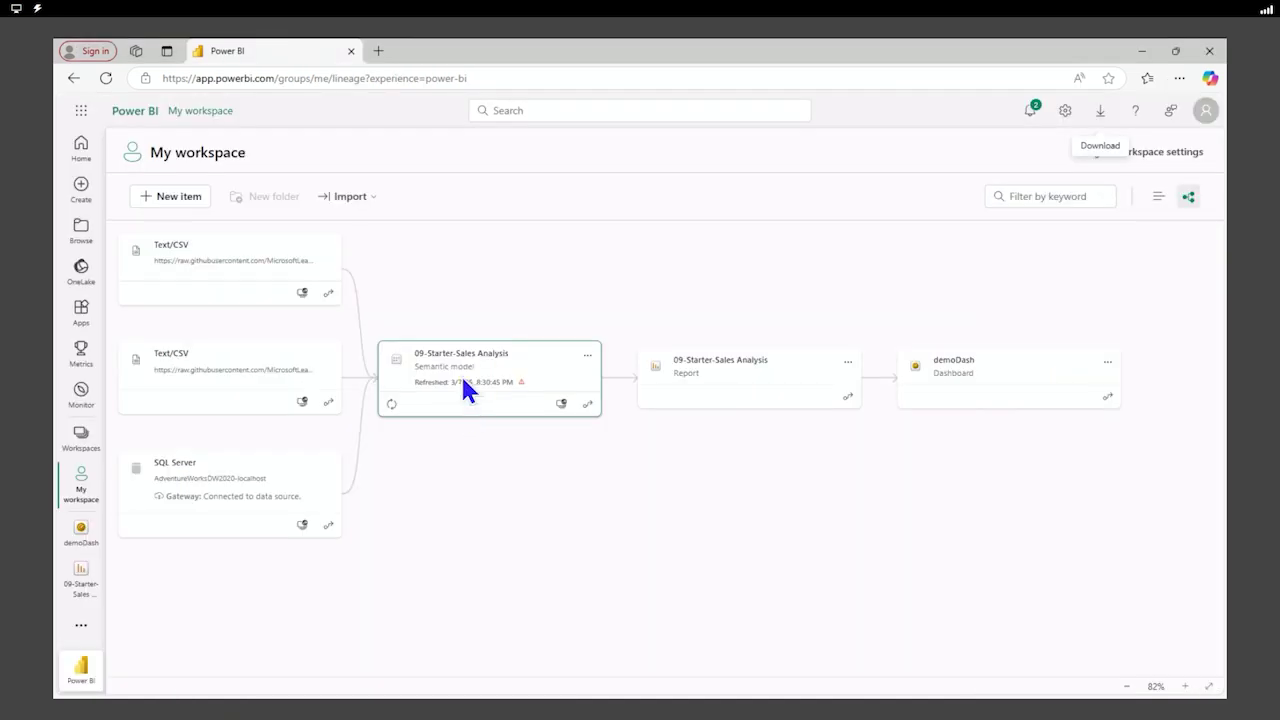
click(462, 376)
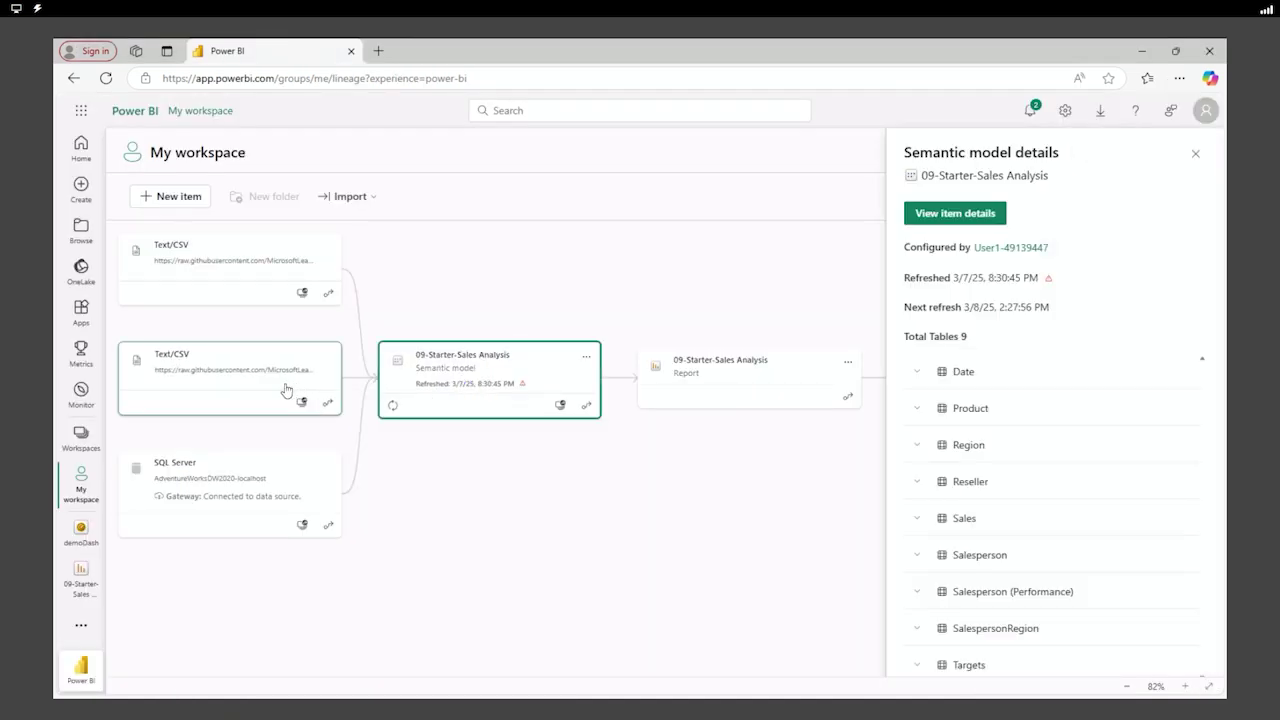
- Set the Web source credentials to Anonymous with Organizational privacy and sign in
click(247, 386)
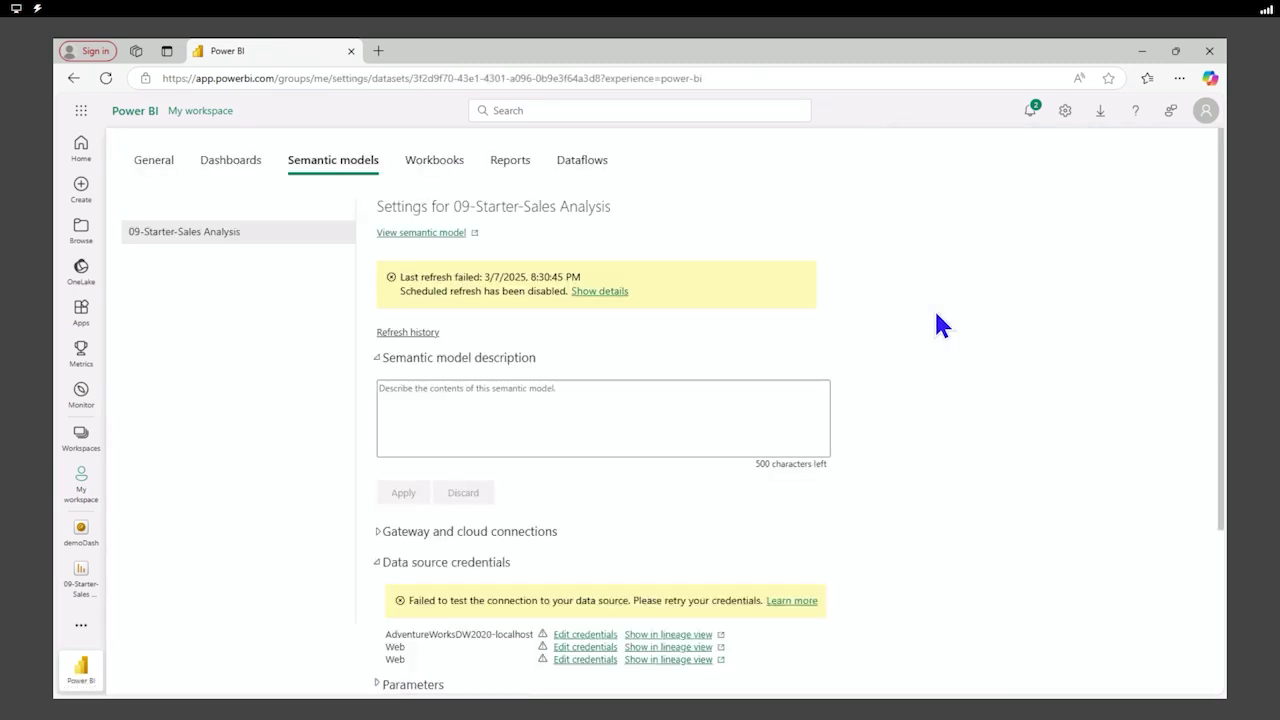
scroll(938, 316, down, 3)
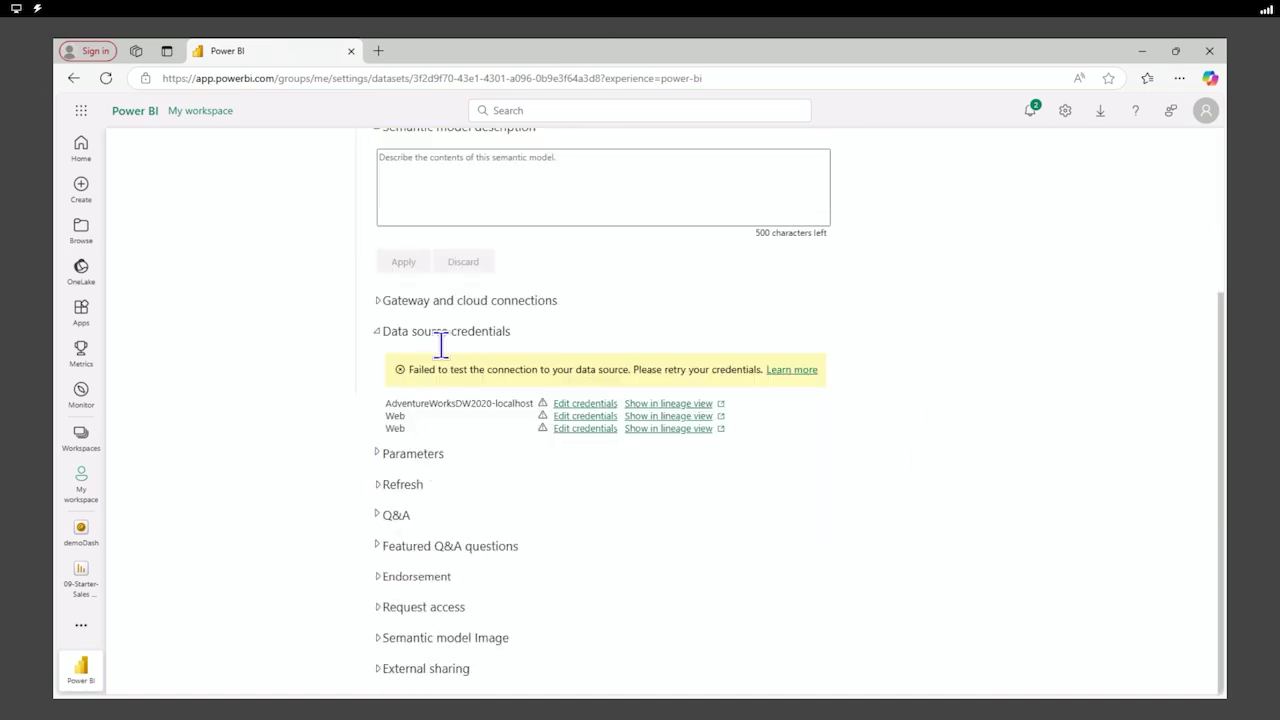
click(588, 403)
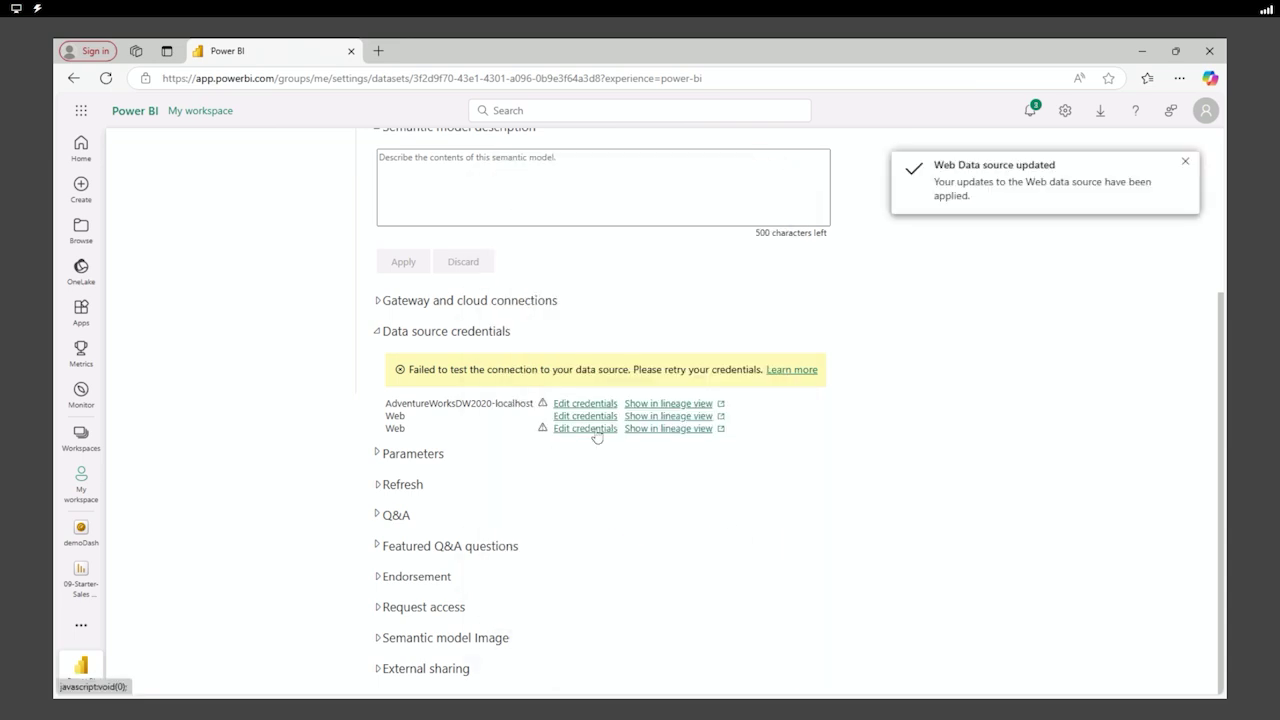
click(598, 428)
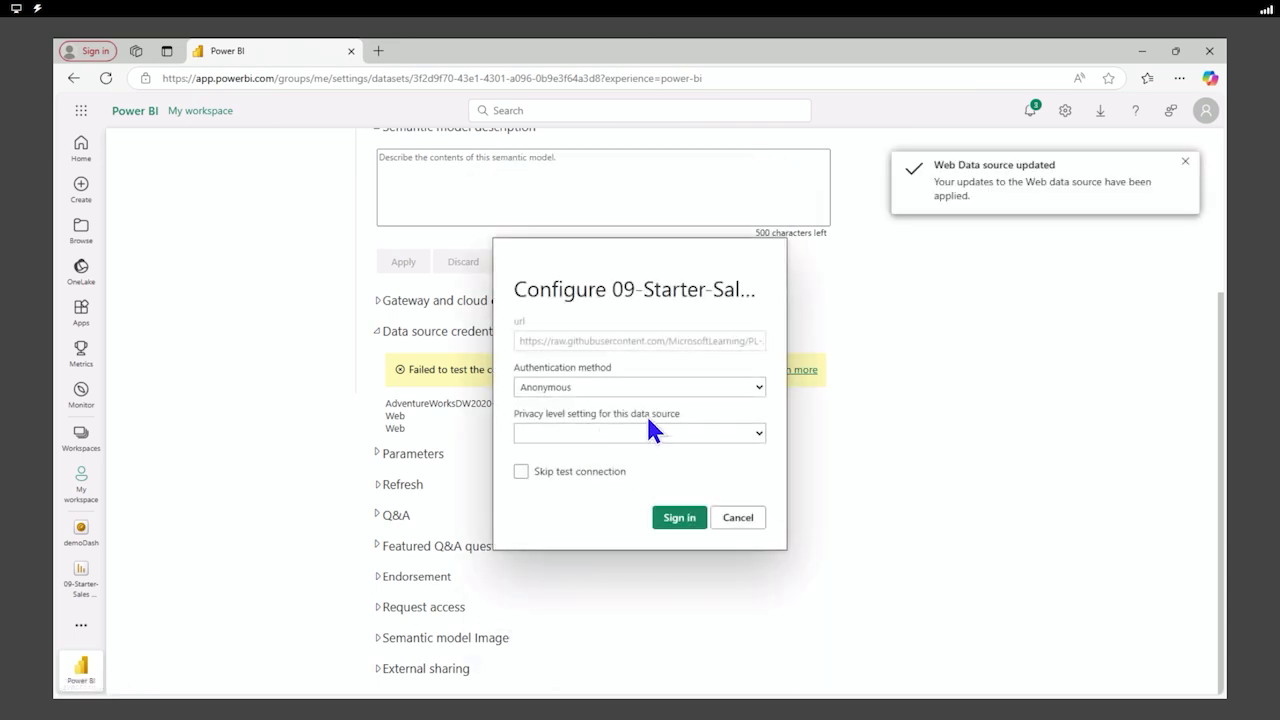
click(650, 432)
click(606, 489)
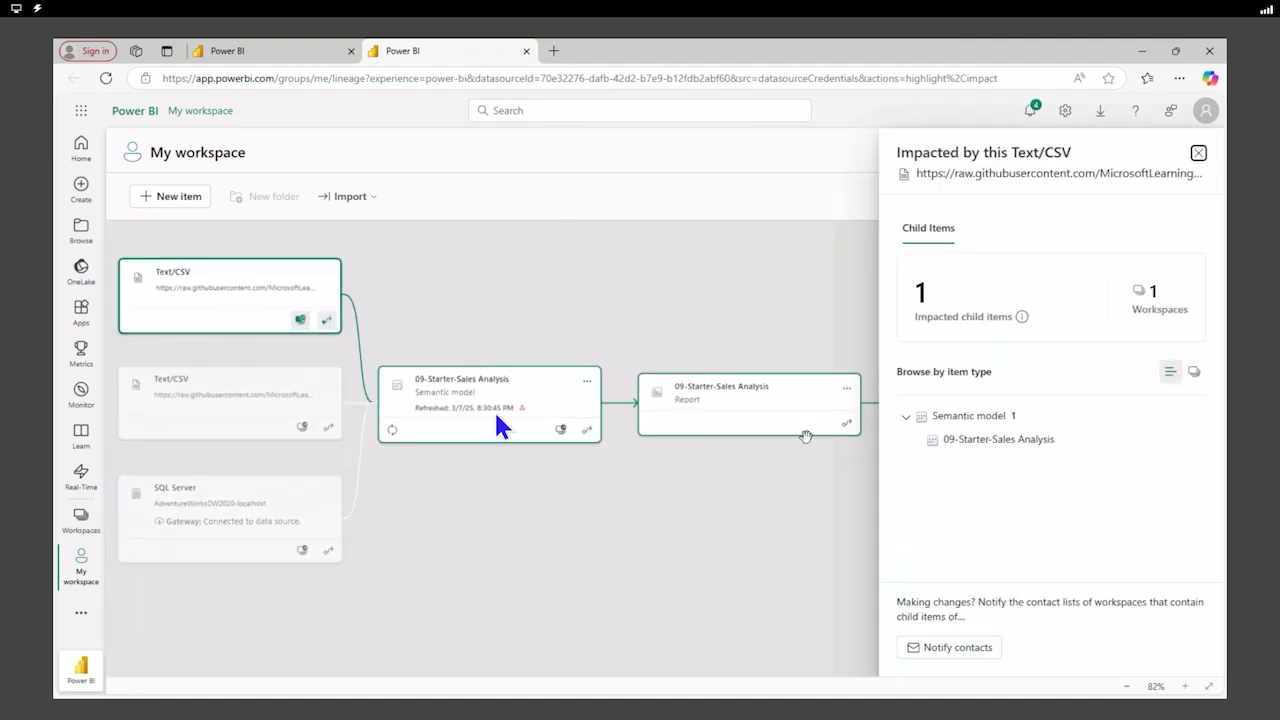
- Refresh the 09-Starter-Sales Analysis model, verify the Text/CSV source connects, then switch to list view
click(392, 430)
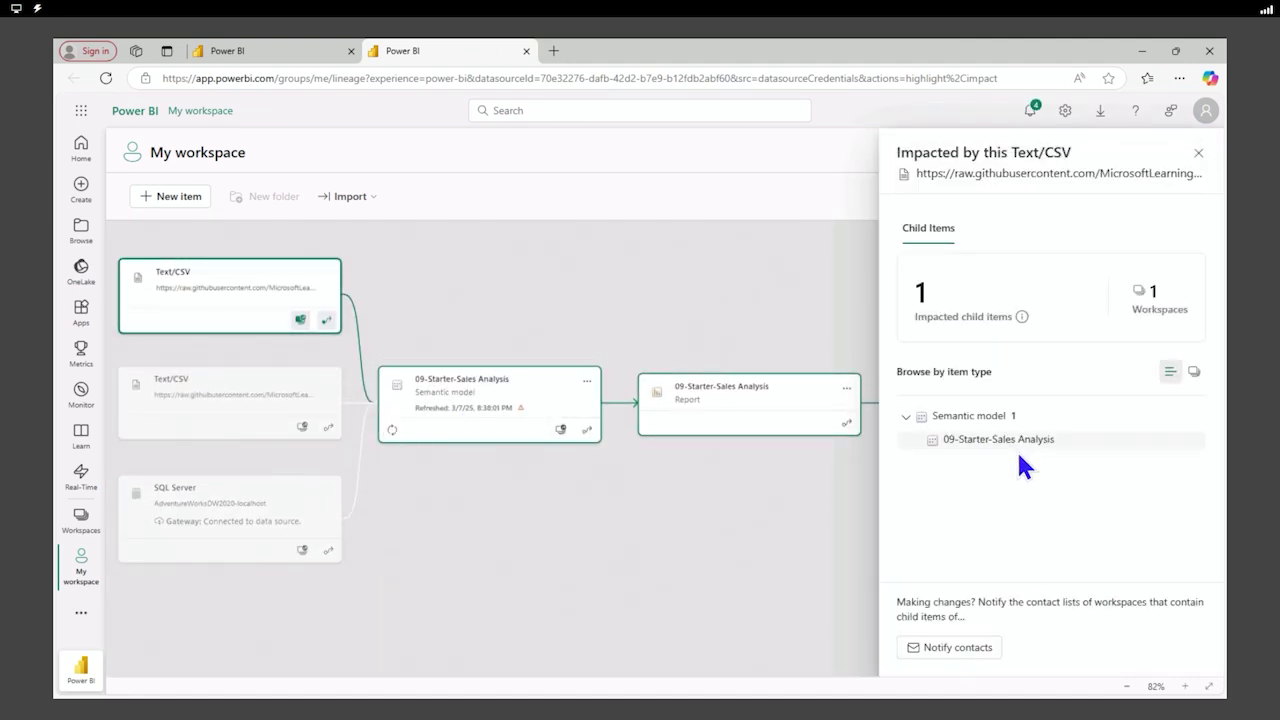
drag(205, 383, 207, 382)
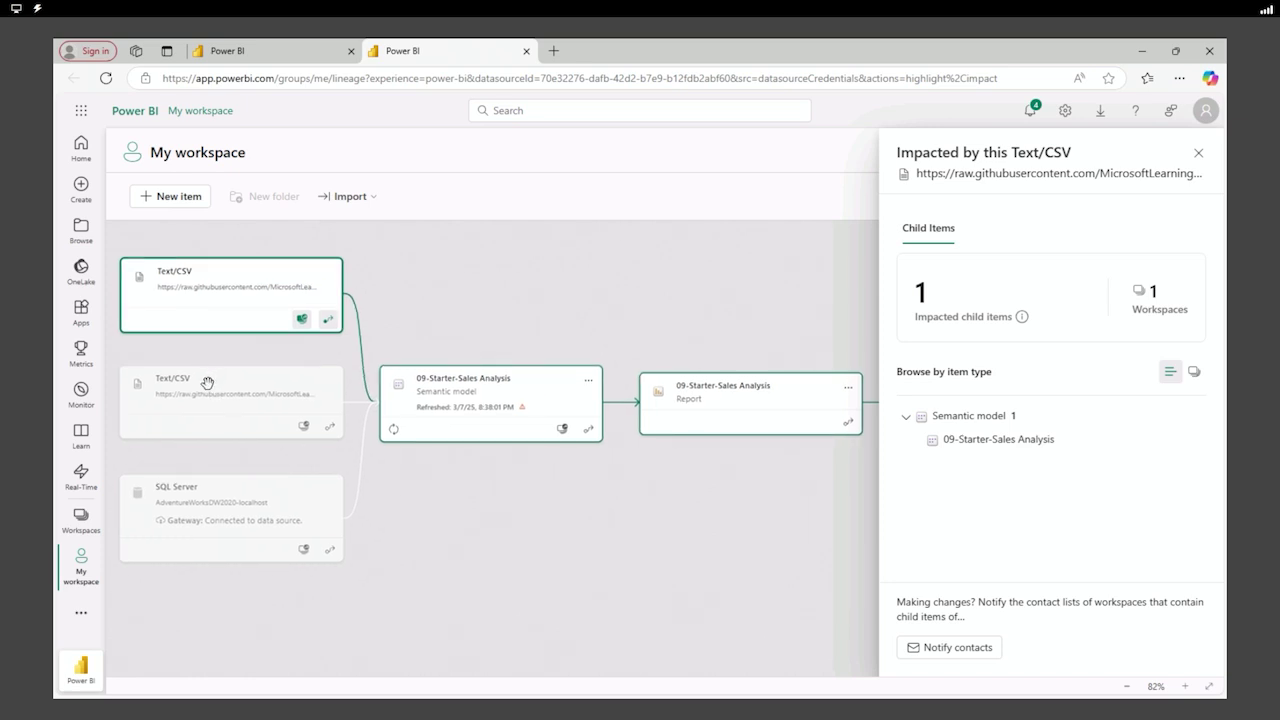
click(208, 390)
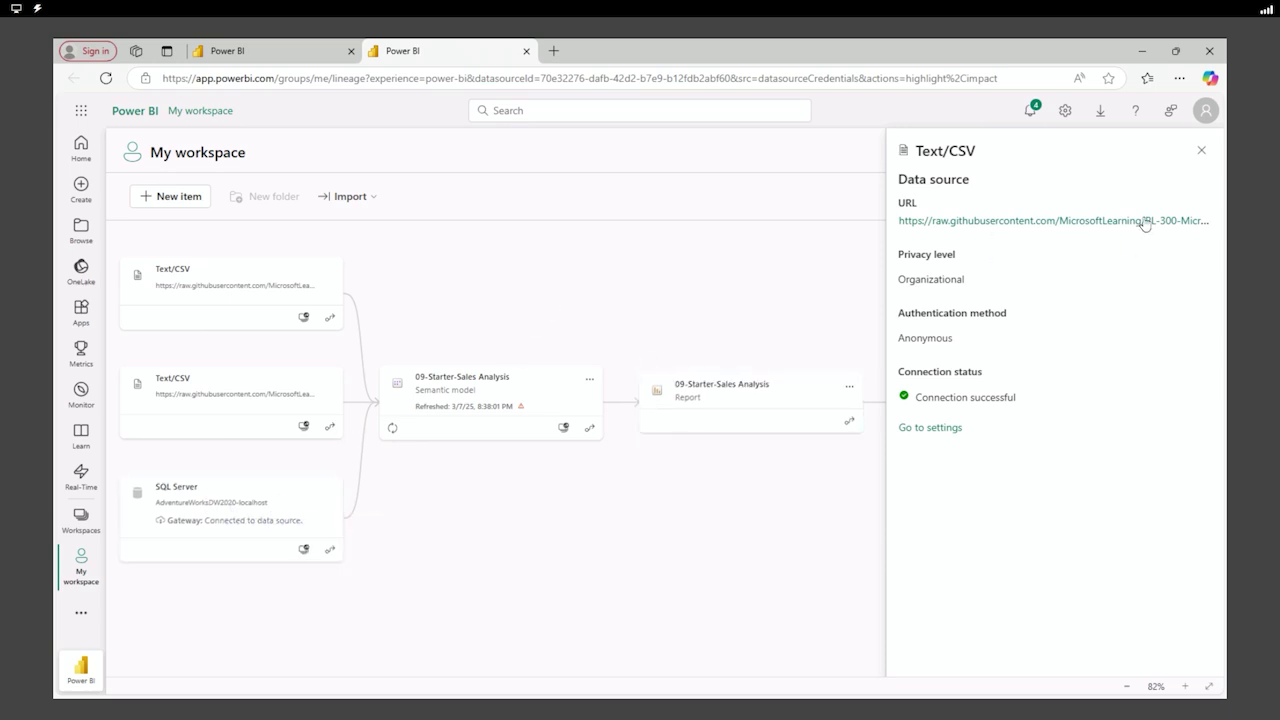
click(1201, 150)
click(1158, 196)
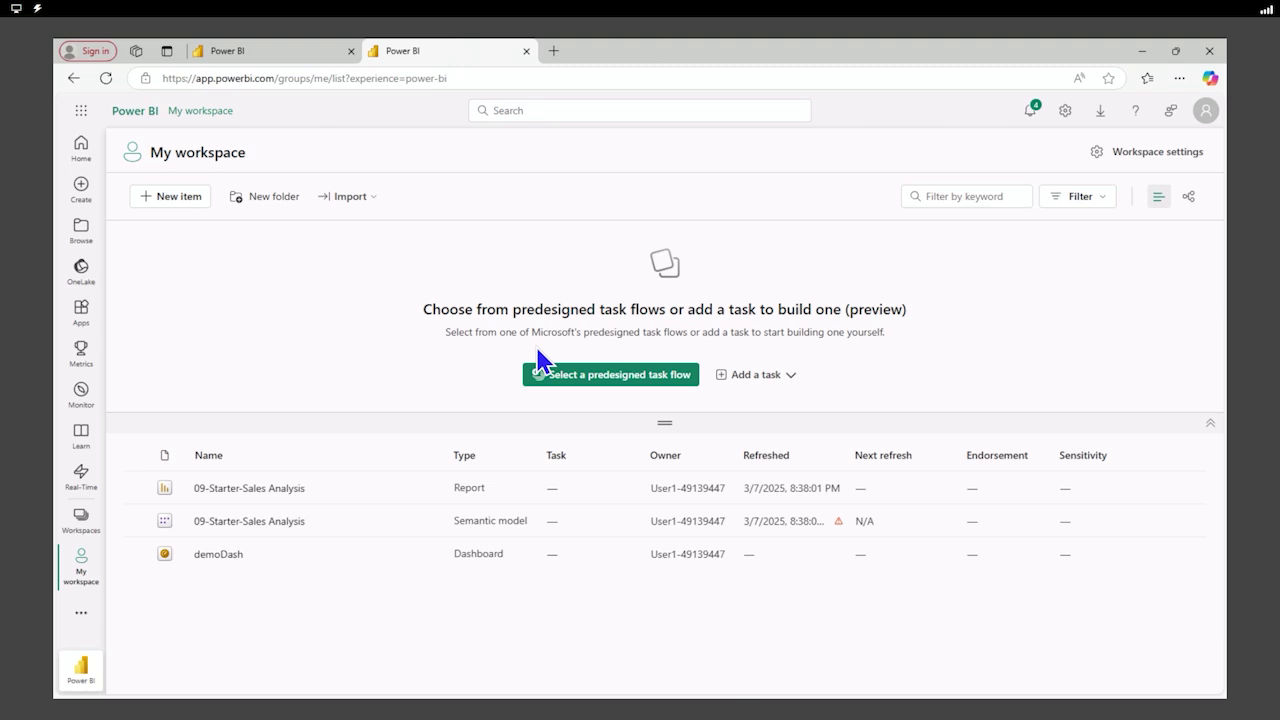
- Pin the Profit by Color quick insight of 09-Starter-Sales Analysis to the demoDash dashboard
click(426, 521)
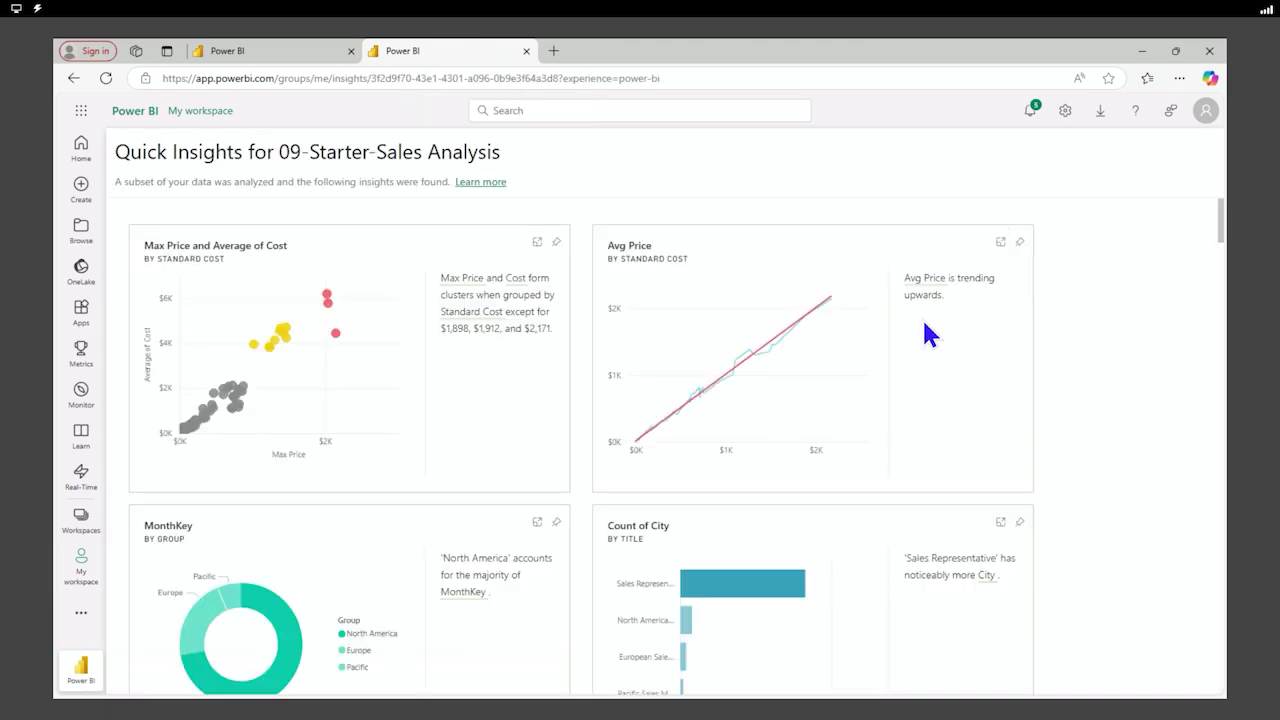
scroll(790, 405, down, 4)
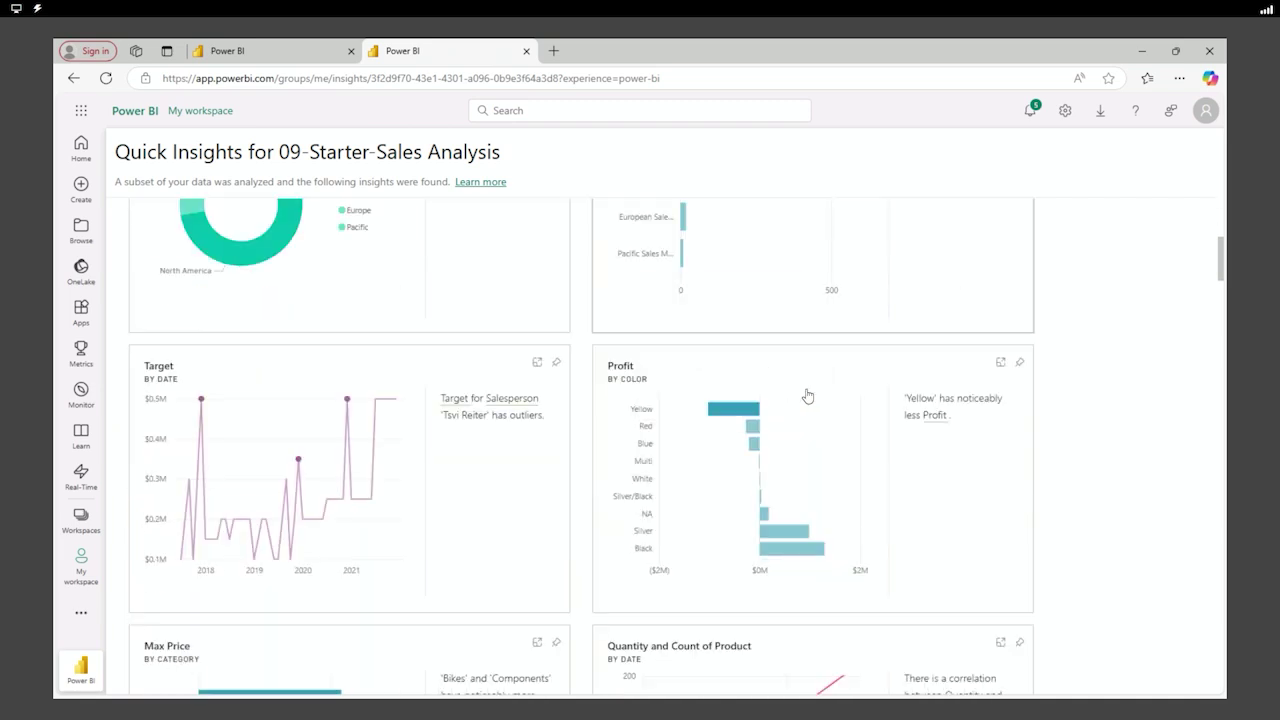
scroll(808, 397, down, 8)
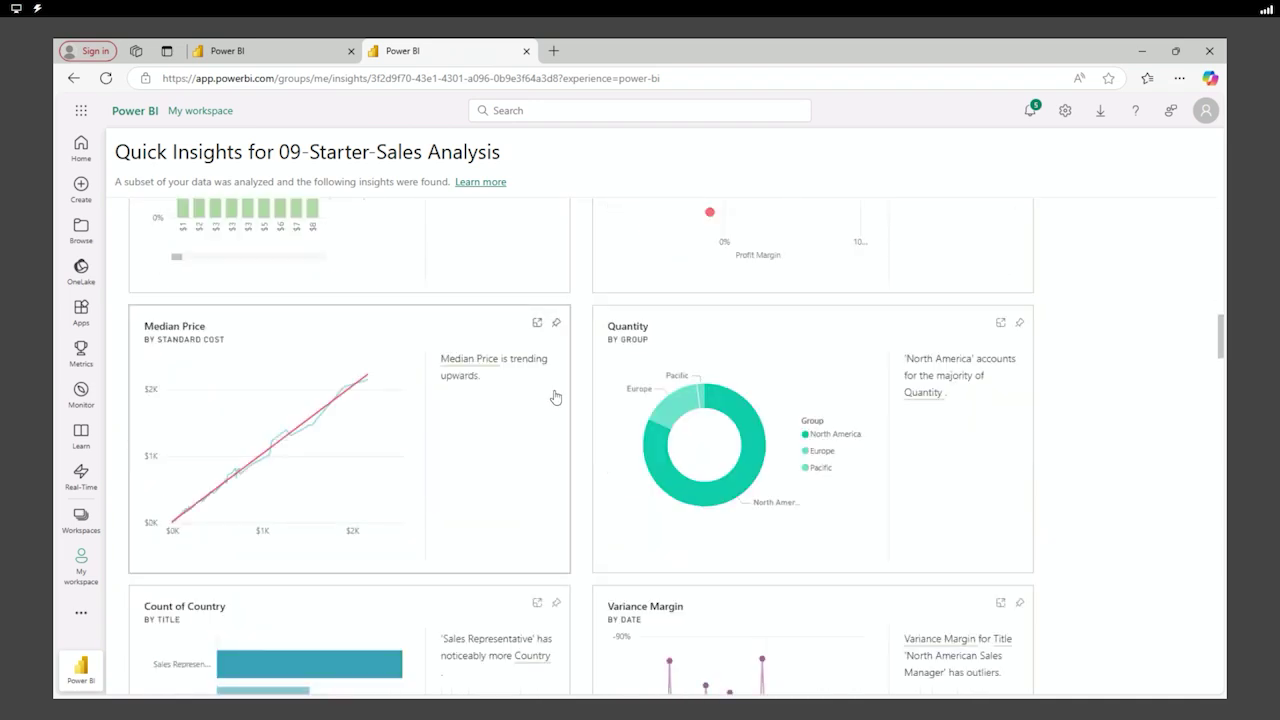
scroll(556, 397, down, 1)
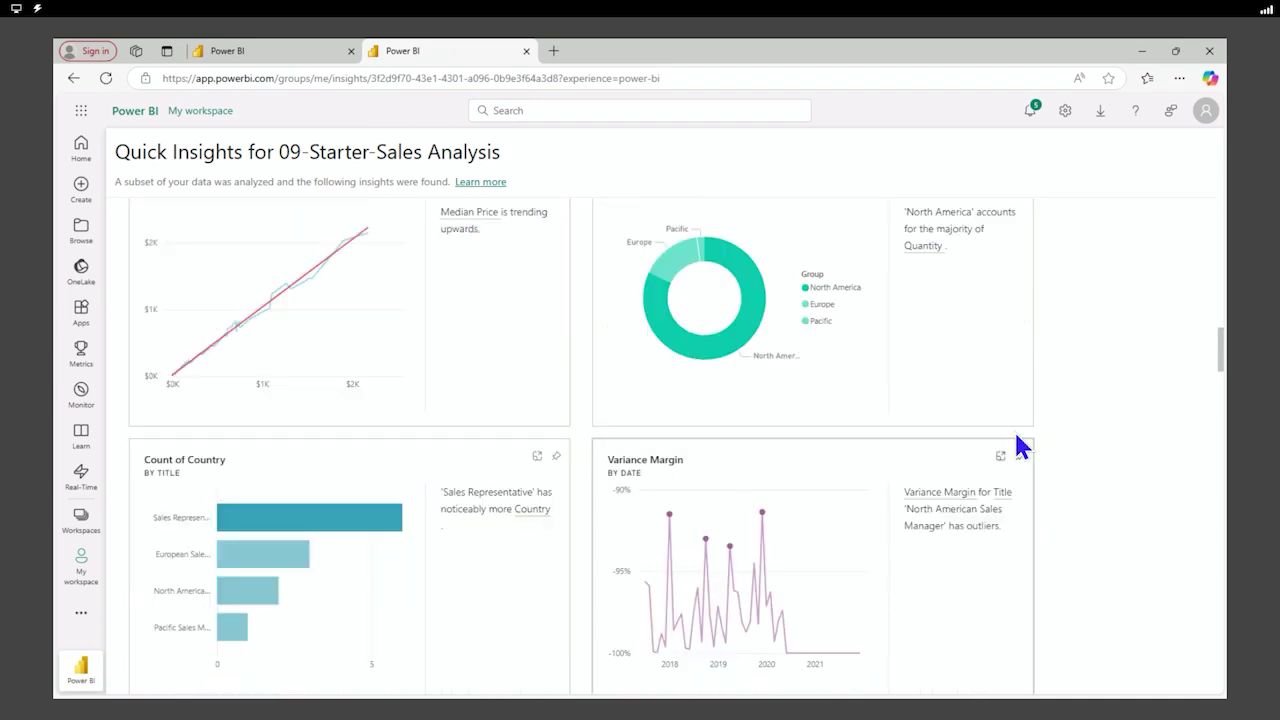
click(1020, 456)
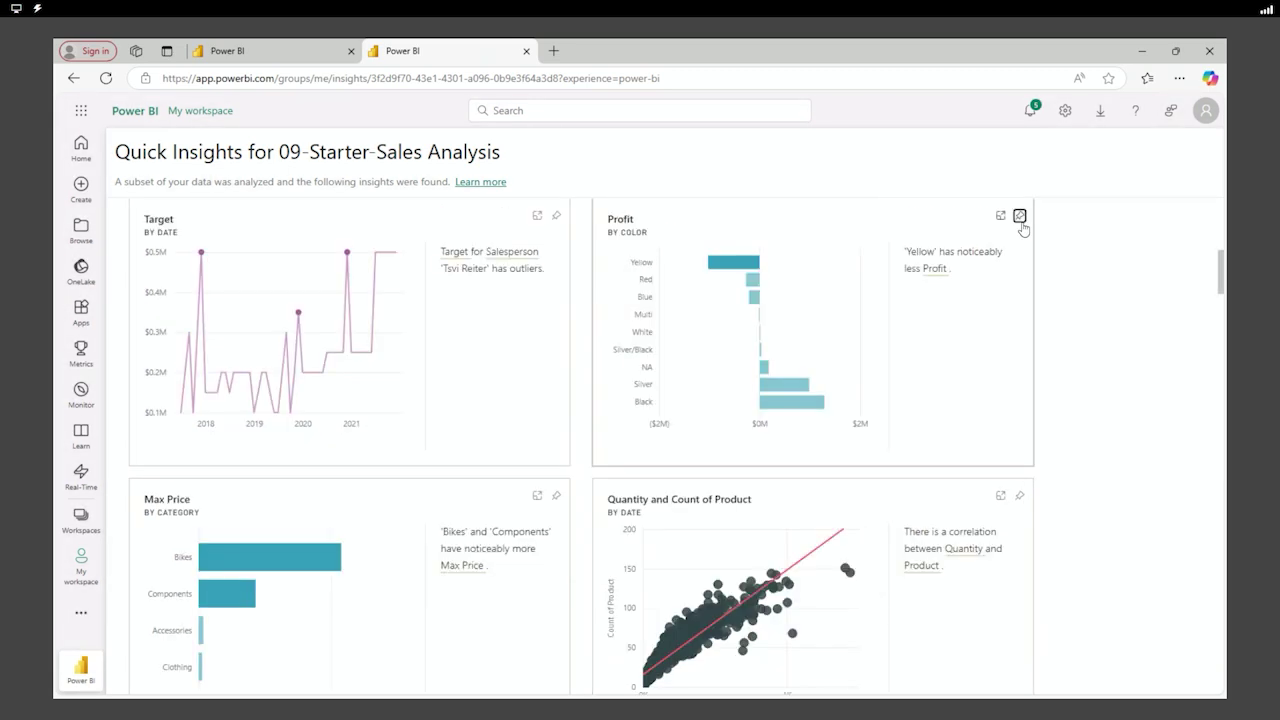
click(1020, 215)
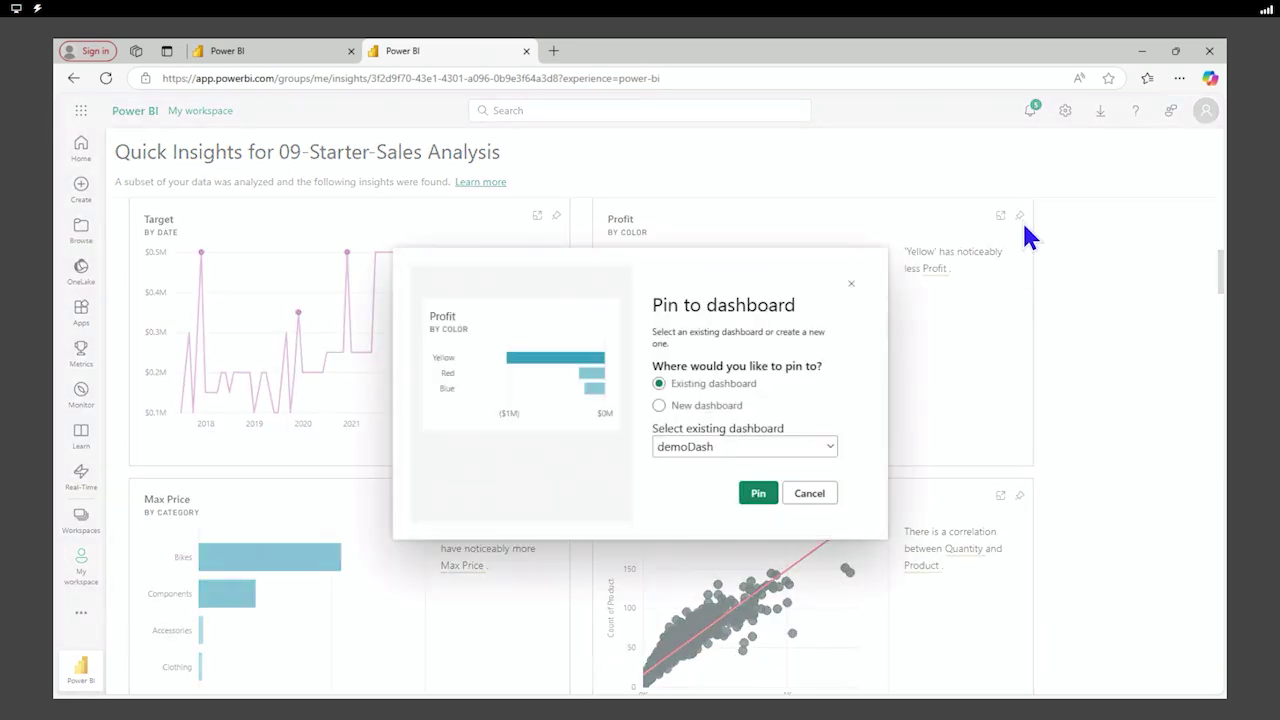
click(768, 496)
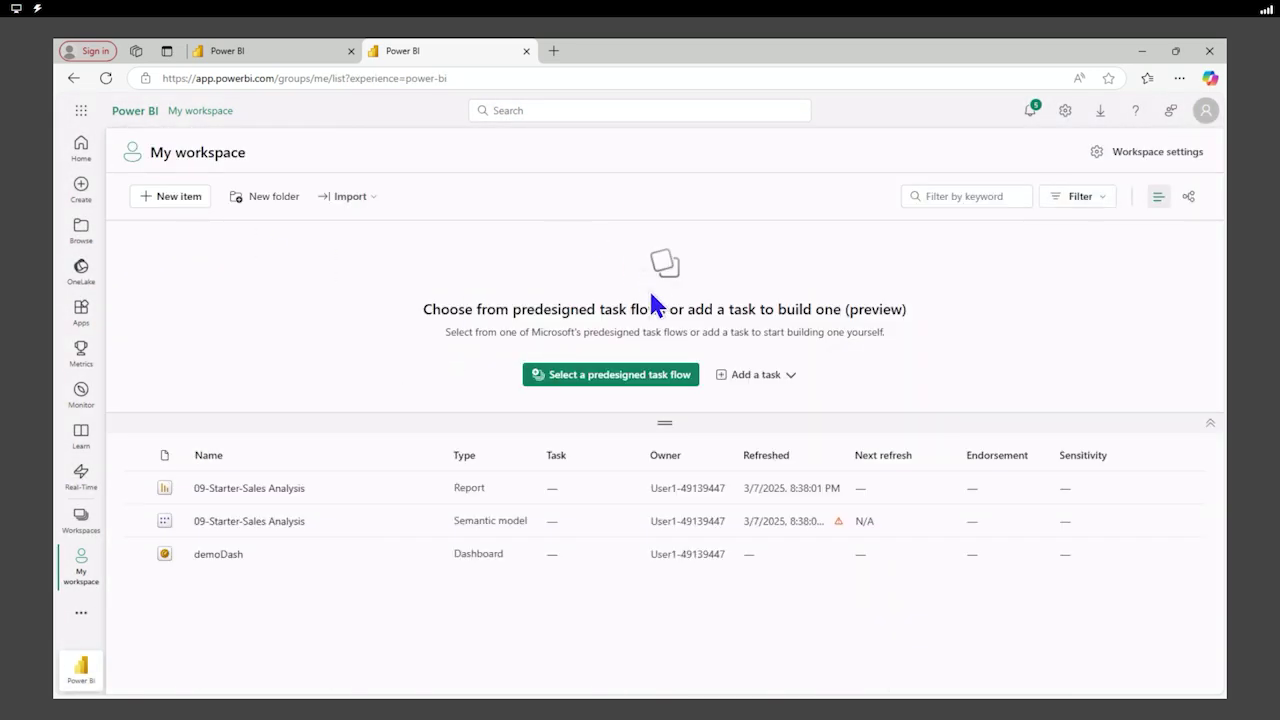
- Drag the task-flow splitter upward so the workspace item list fills more of the page
drag(660, 421, 663, 289)
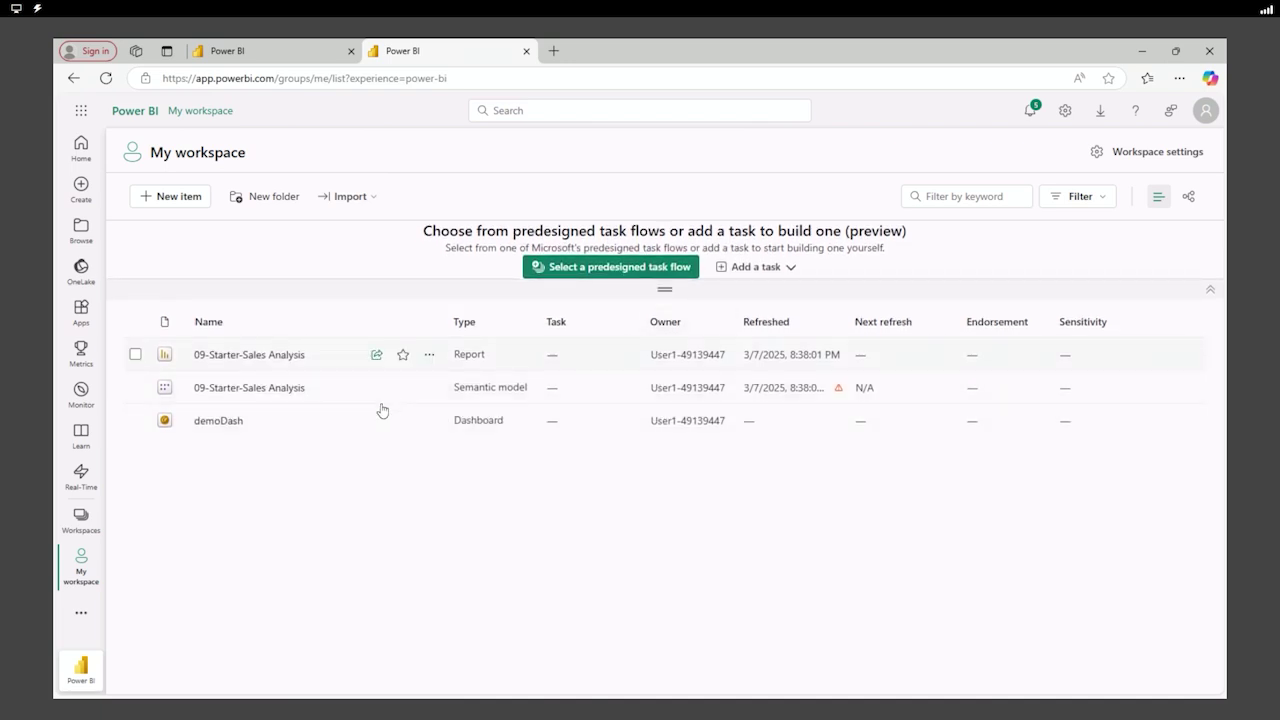